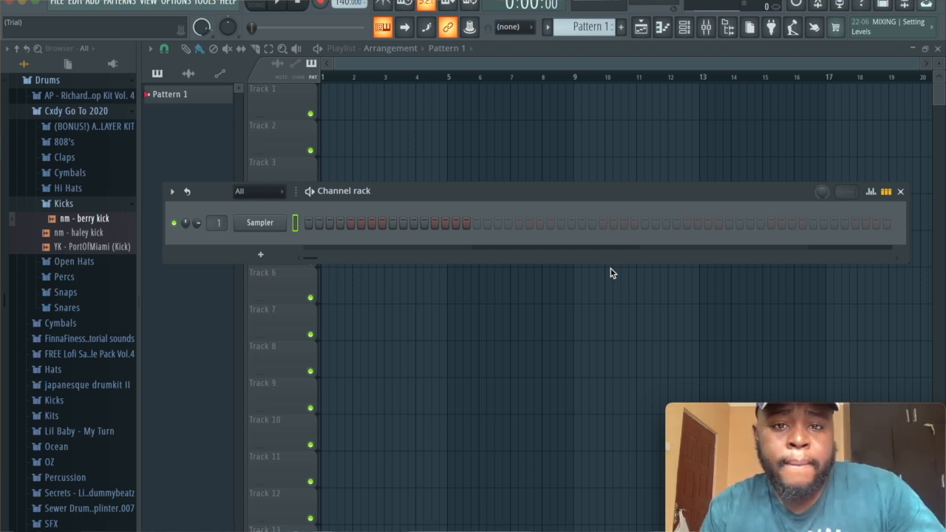
- Add an FL Keys channel to the channel rack and load its Dark Piano preset
drag(416, 193, 421, 168)
click(260, 226)
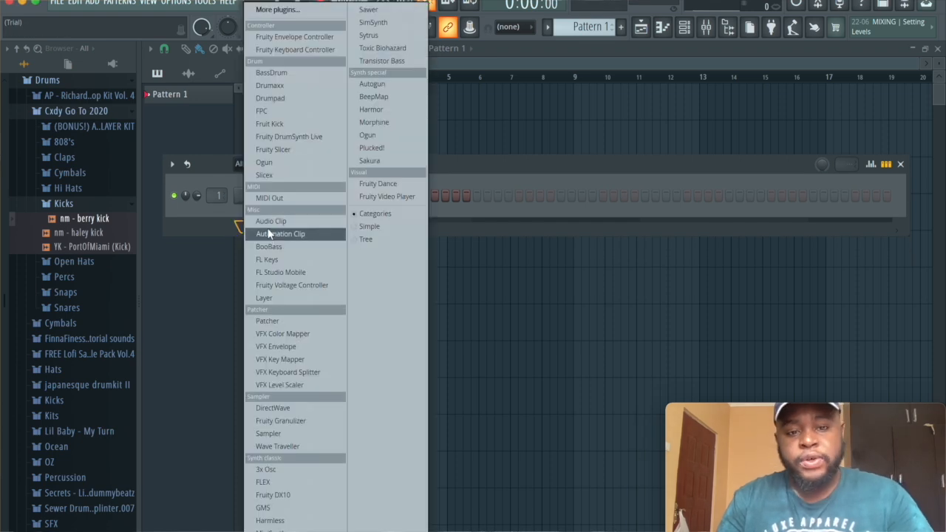
click(279, 263)
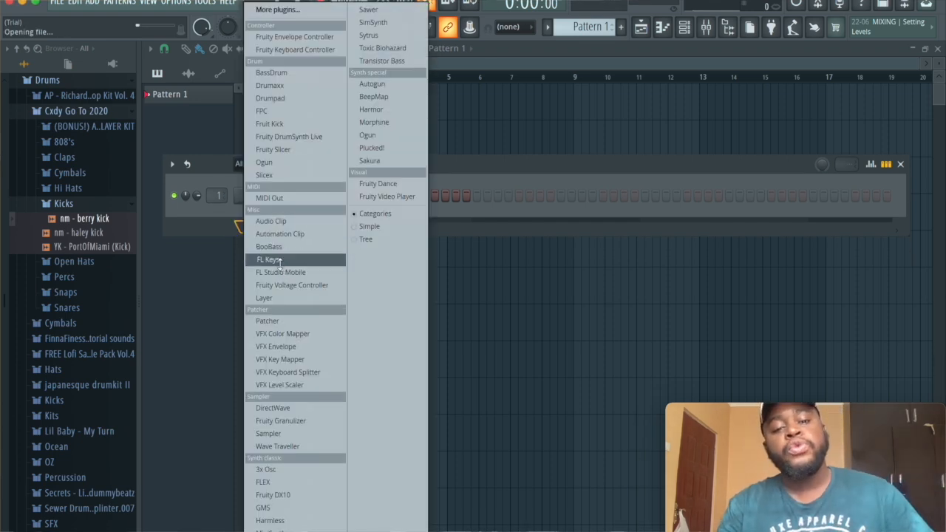
click(260, 181)
mouse_move(291, 221)
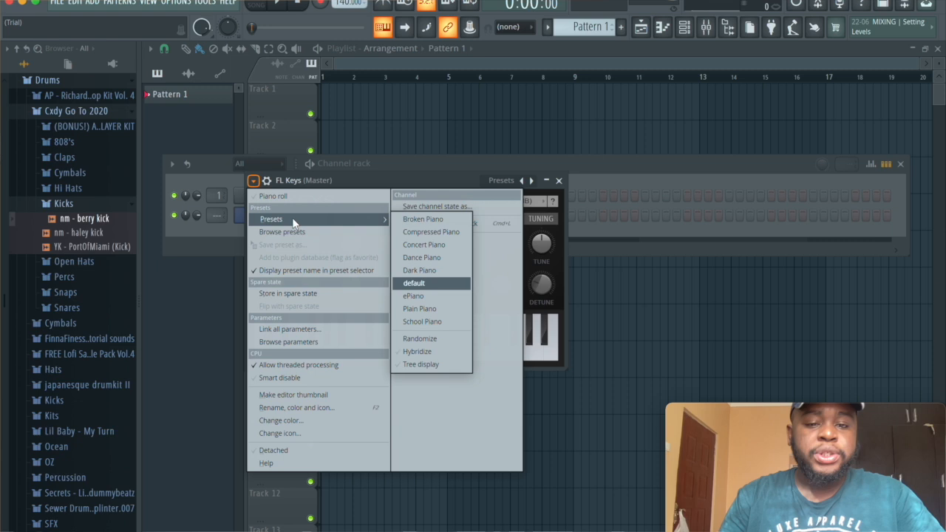
click(403, 272)
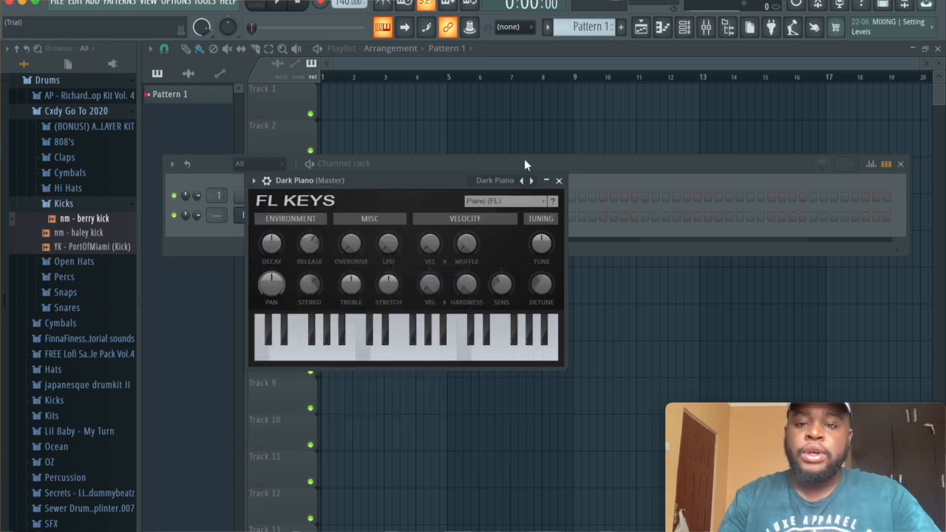
click(559, 180)
click(255, 247)
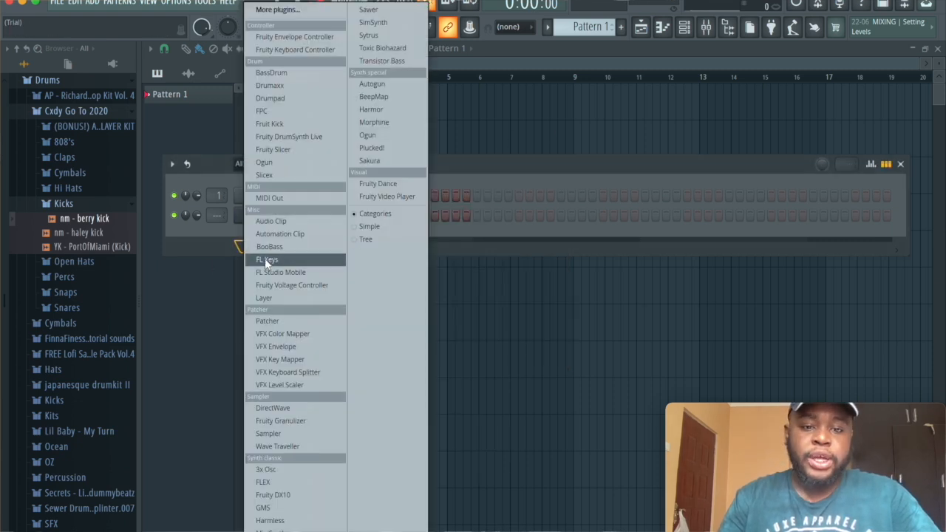
click(211, 264)
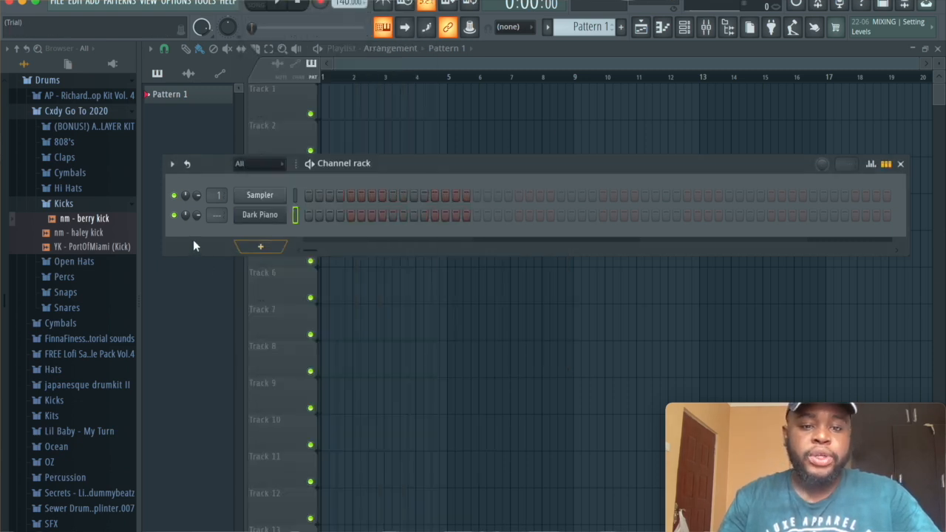
click(273, 215)
click(253, 181)
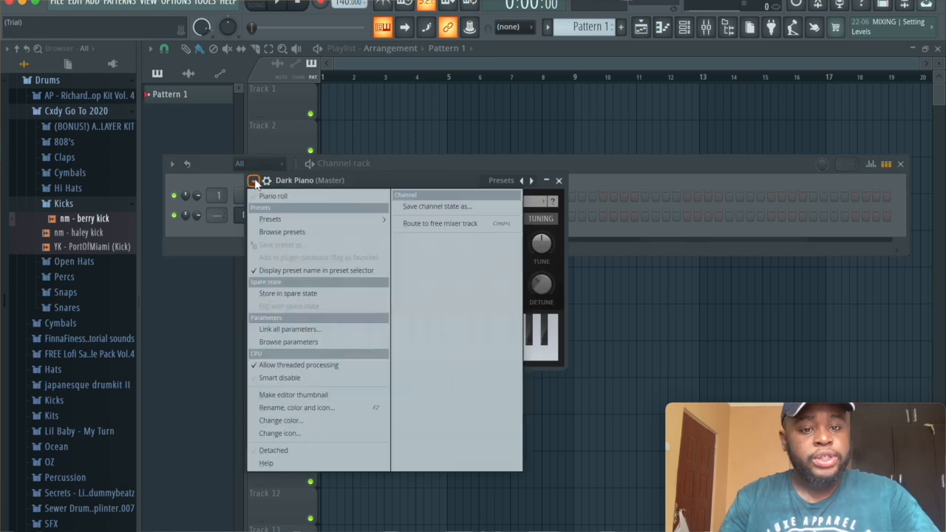
mouse_move(297, 219)
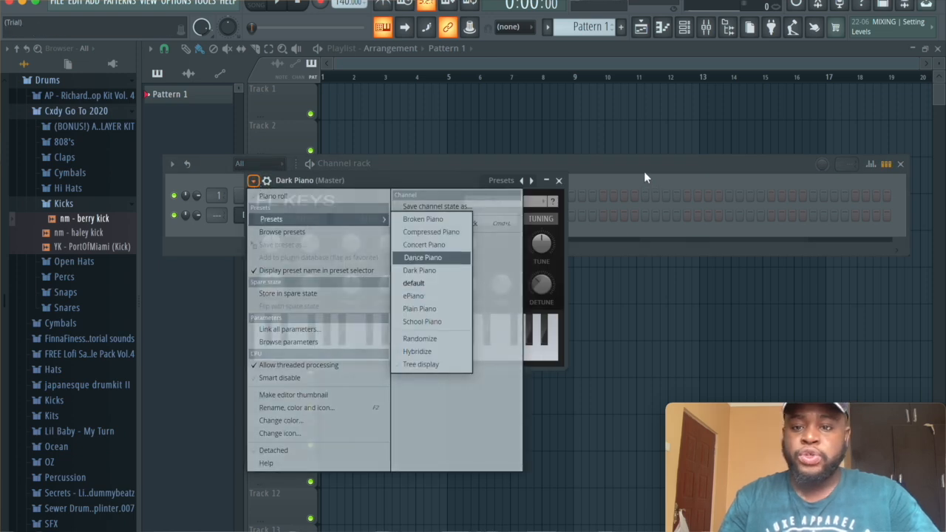
click(636, 177)
- Stamp a Minor Natural (Aeolian) scale starting on C5 at the beginning of the Sampler channel's piano roll
click(215, 211)
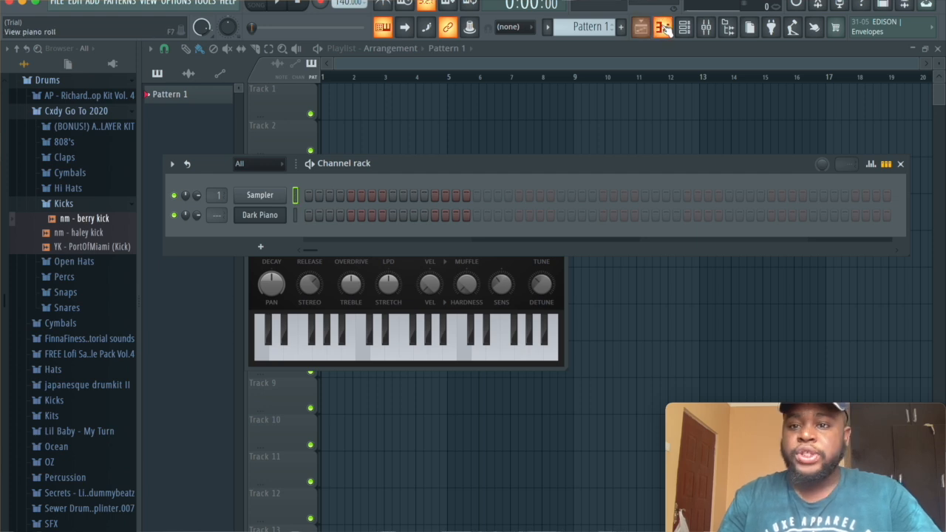
click(639, 28)
click(175, 47)
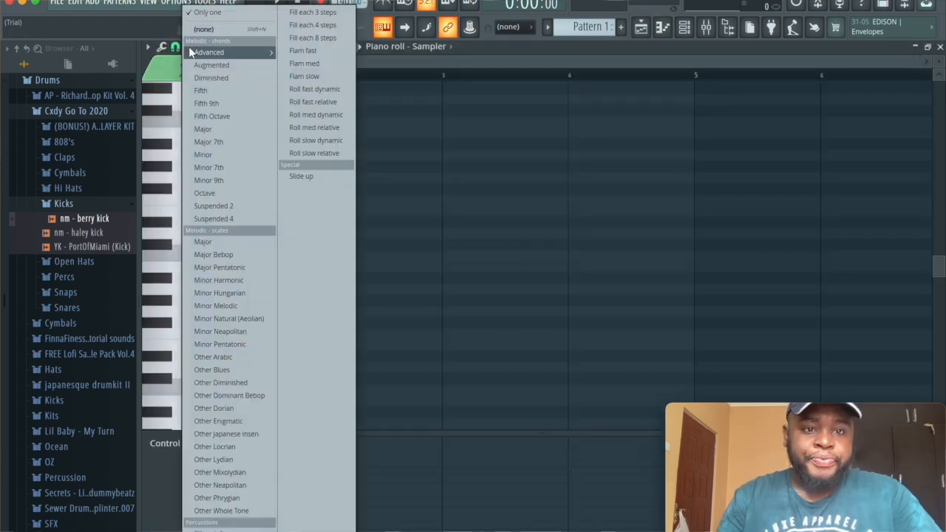
click(224, 319)
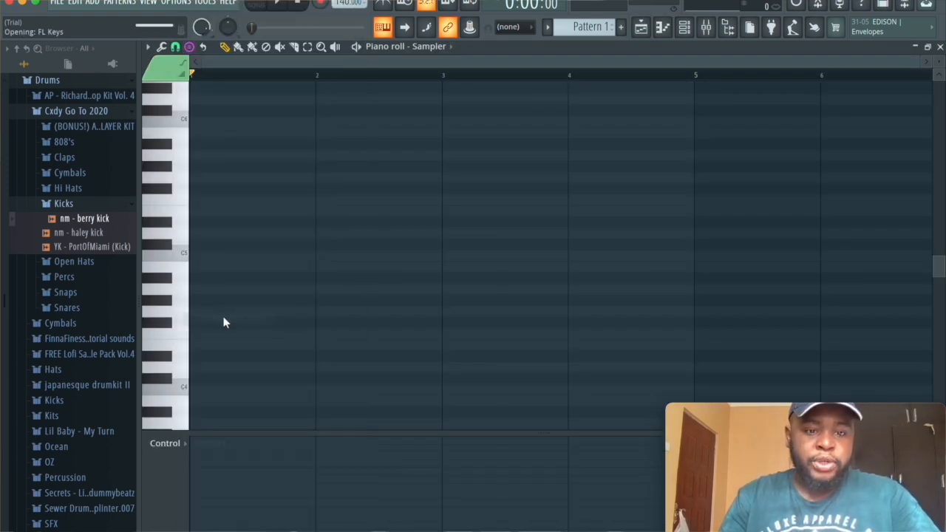
click(194, 245)
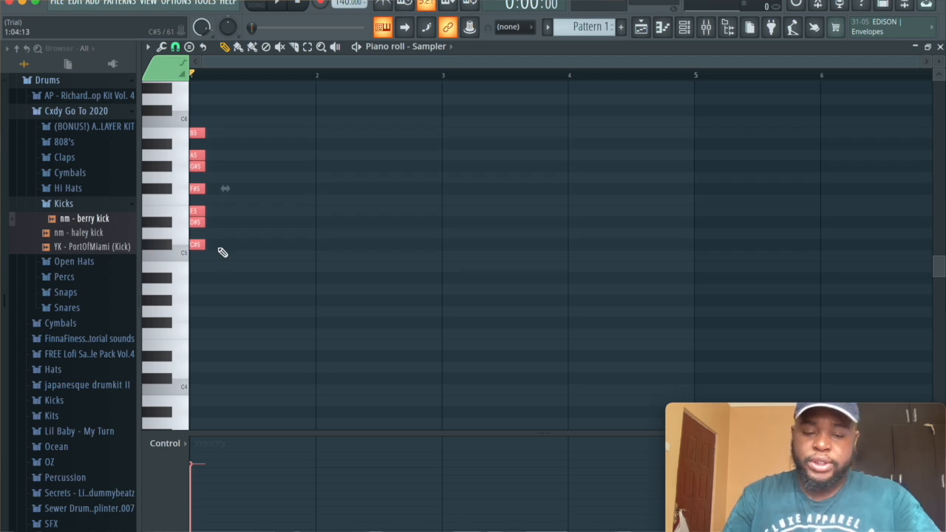
key(shift+Down)
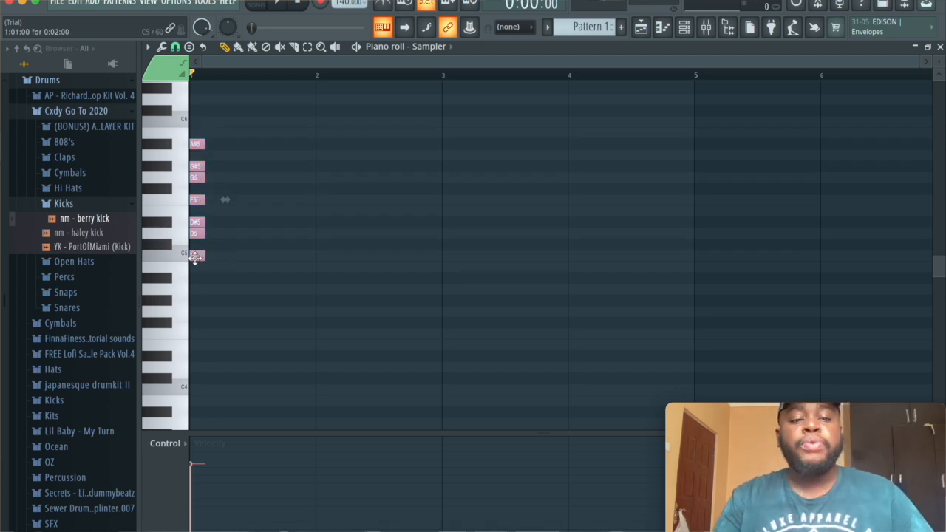
- Copy the scale one octave down to C4 and one octave up to C6, with the snap set to 1/2 step
drag(198, 266, 192, 425)
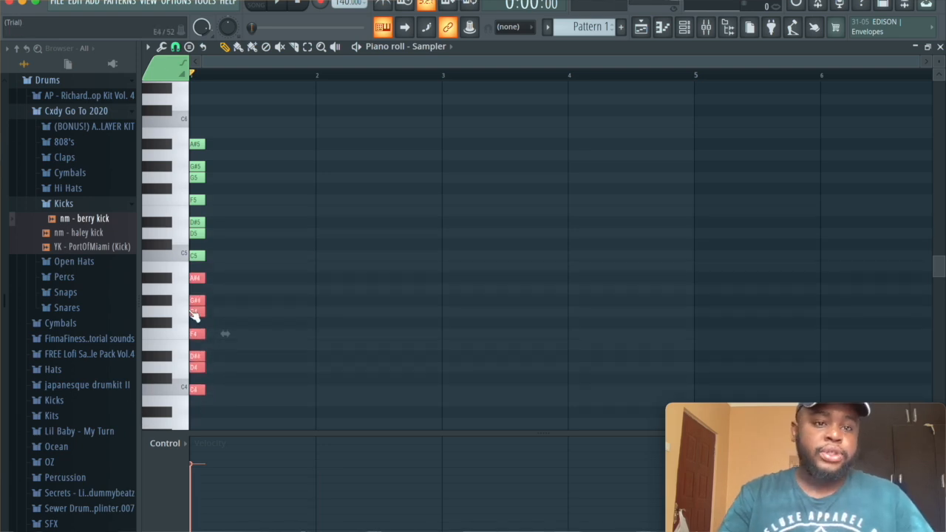
click(175, 46)
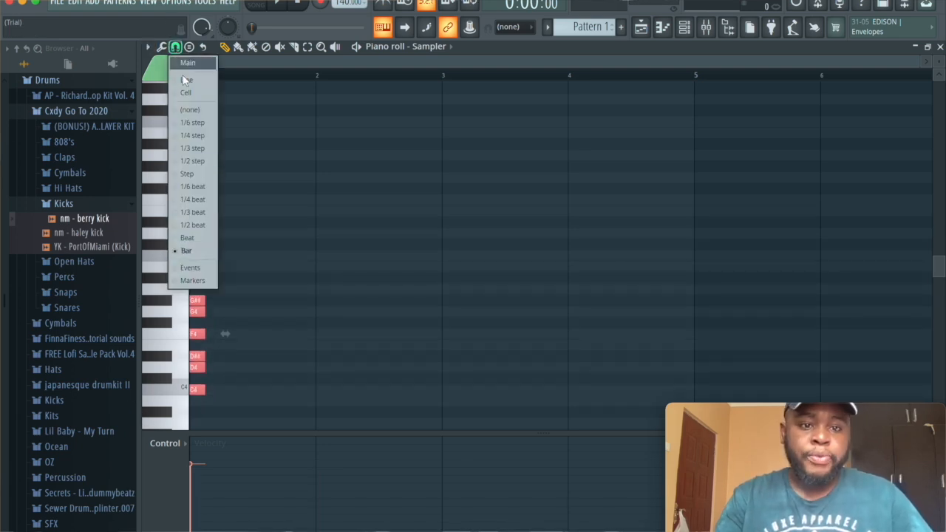
click(188, 161)
drag(192, 392, 165, 113)
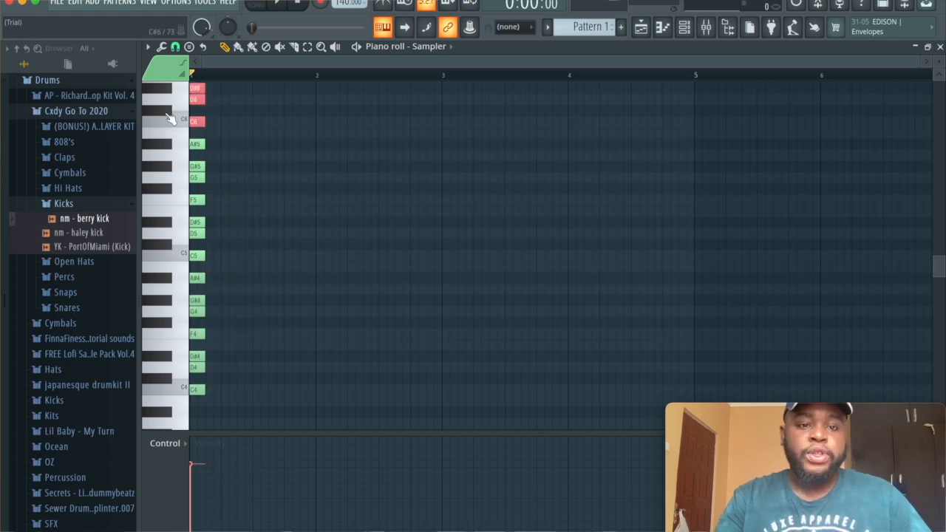
- Extend all the stamped scale notes across four bars, up to the start of bar 5
click(697, 112)
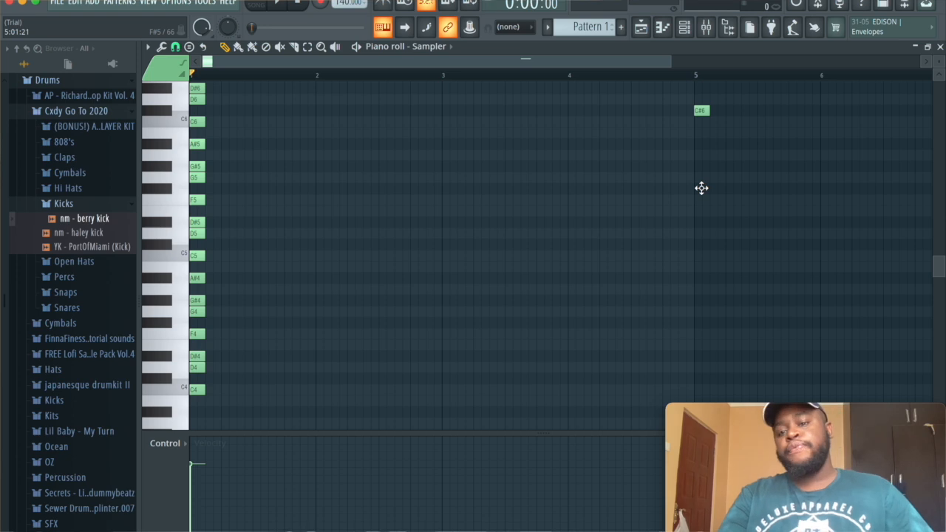
key(ctrl+l)
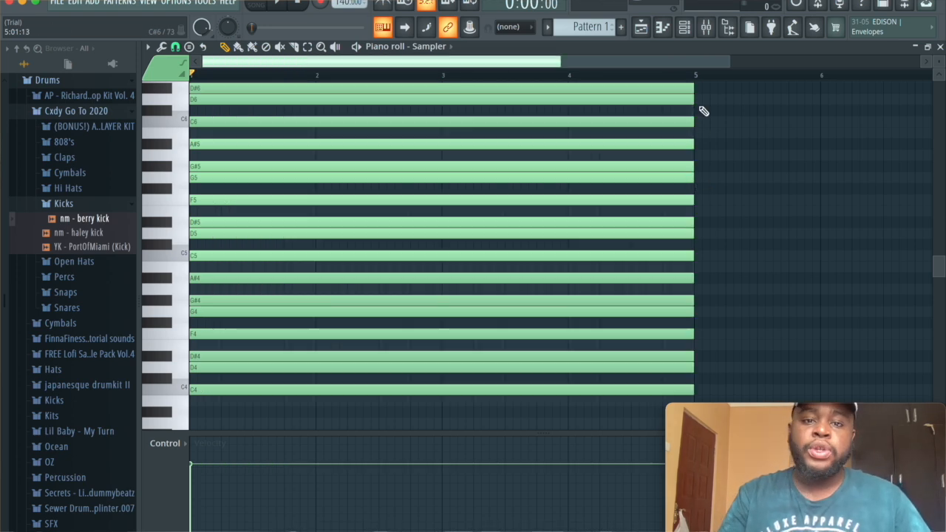
- In Dark Piano's piano roll, draw one-beat notes D#5-G4-C5-D5 in bars 1 and 2, D#5-C5-G4-D5 in bar 3, D#5-D5-G4-D5 in bar 4, and play them
click(423, 47)
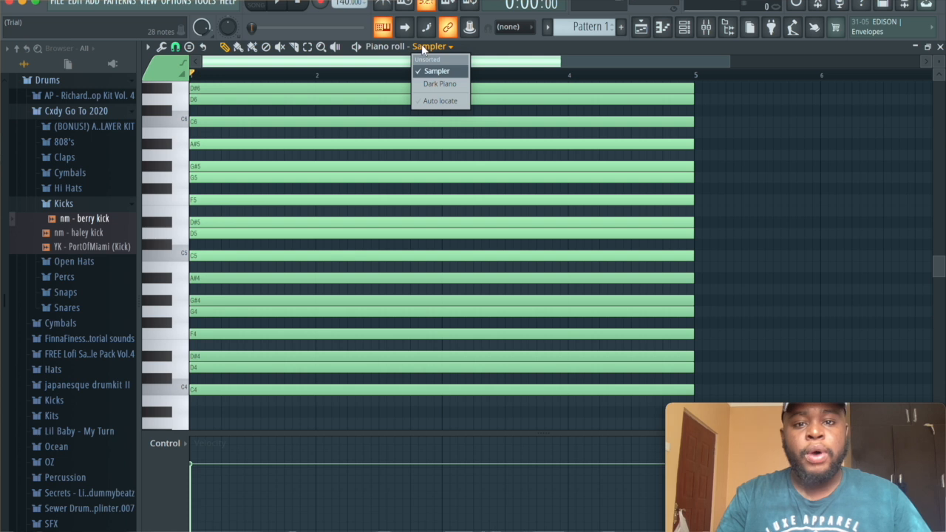
click(442, 84)
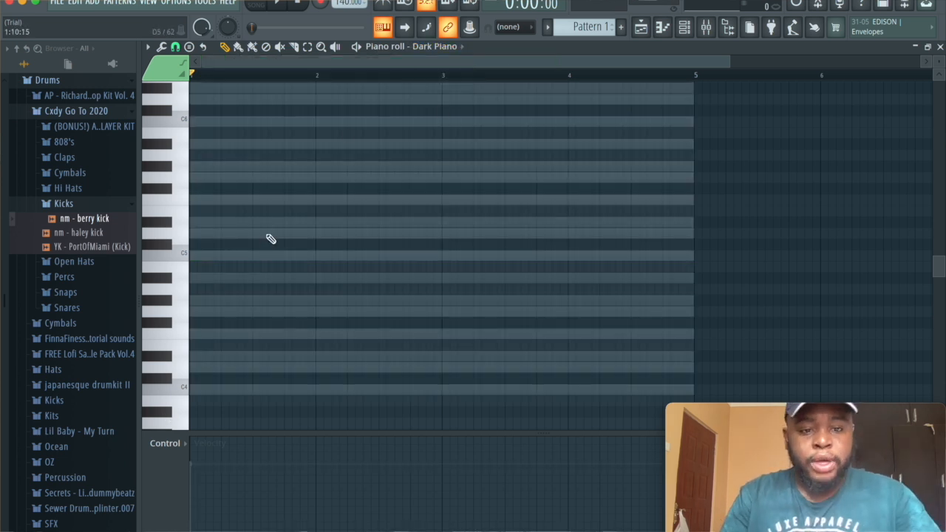
click(194, 224)
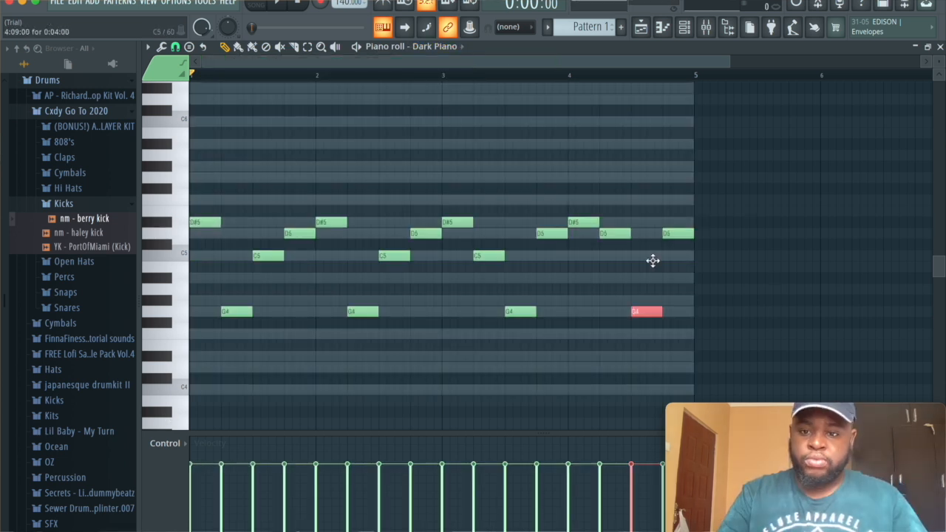
key(space)
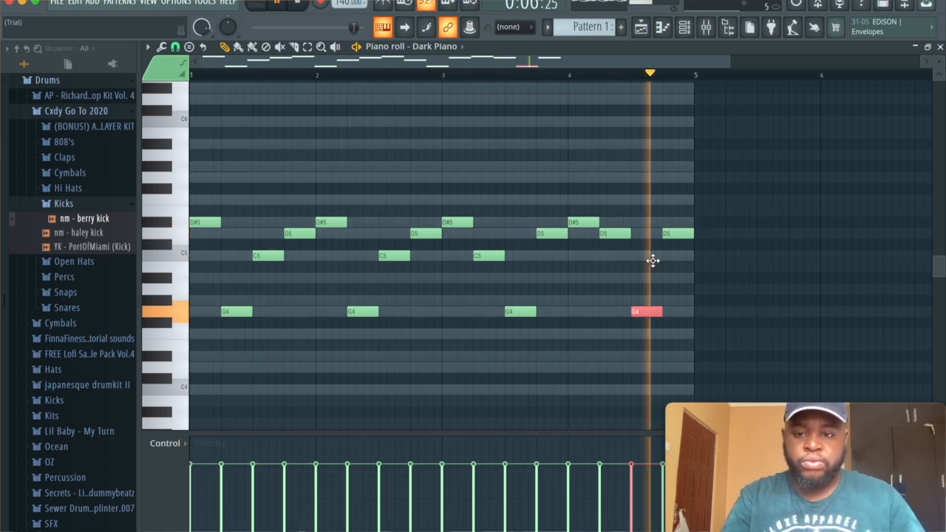
key(space)
- Draw a one-bar C4 bass note in bar 1 and a one-bar G3 bass note in bar 2
scroll(390, 362, down, 3)
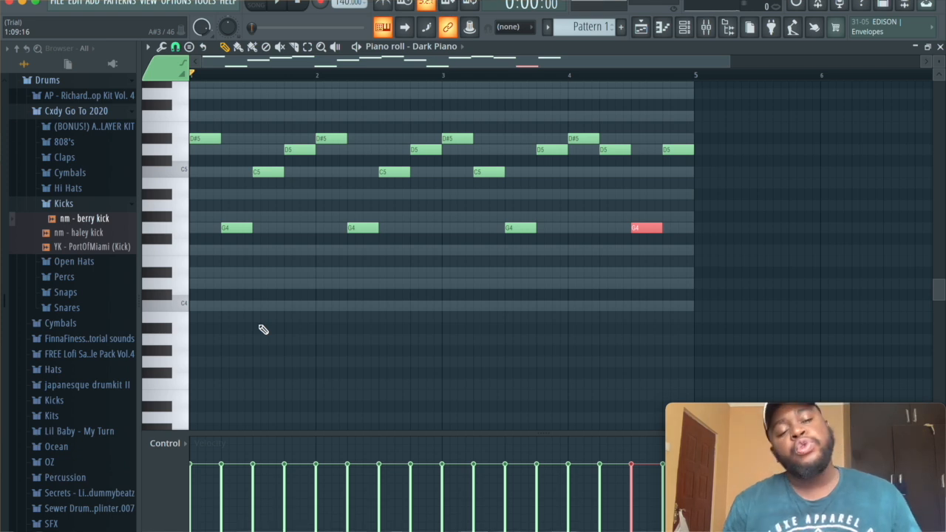
click(198, 308)
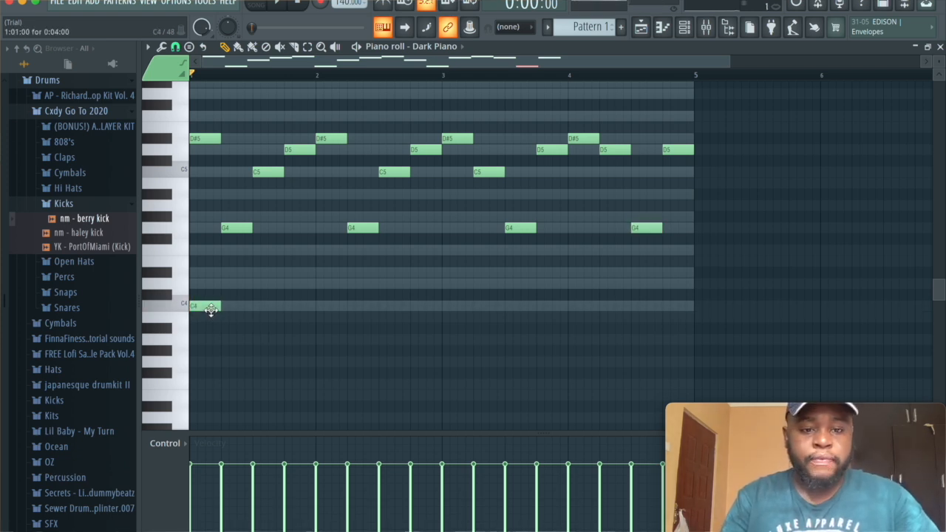
drag(215, 308, 303, 310)
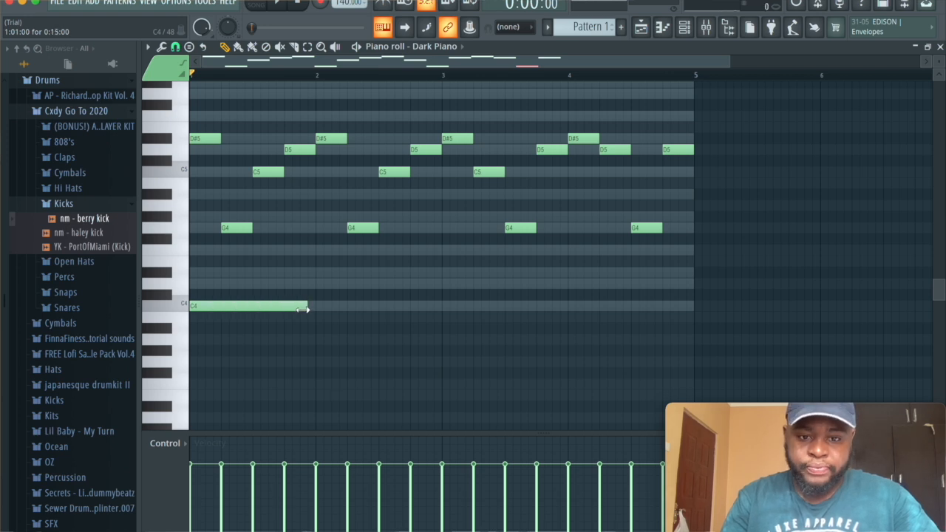
click(312, 350)
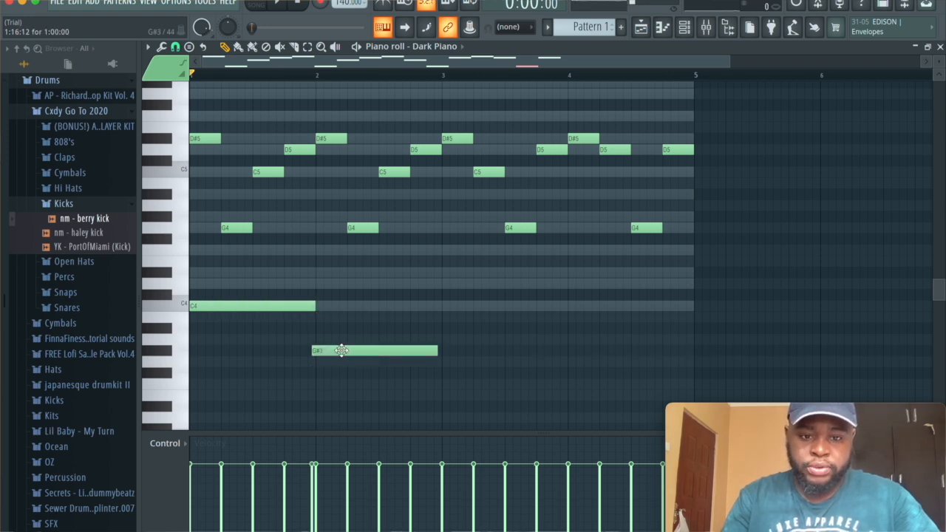
drag(340, 348, 347, 362)
- Duplicate the C4 and G3 bass notes into bars 3 and 4, and play back the pattern
drag(391, 386, 258, 303)
key(ctrl+b)
key(space)
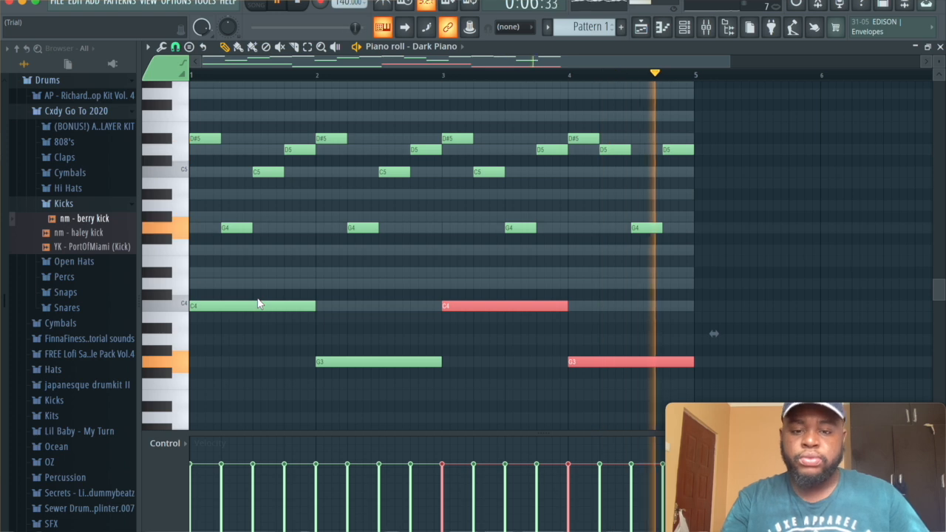
key(space)
- Add a one-bar D#6 note in bar 1 and a one-bar C6 note in bar 2 above the melody
scroll(215, 228, up, 5)
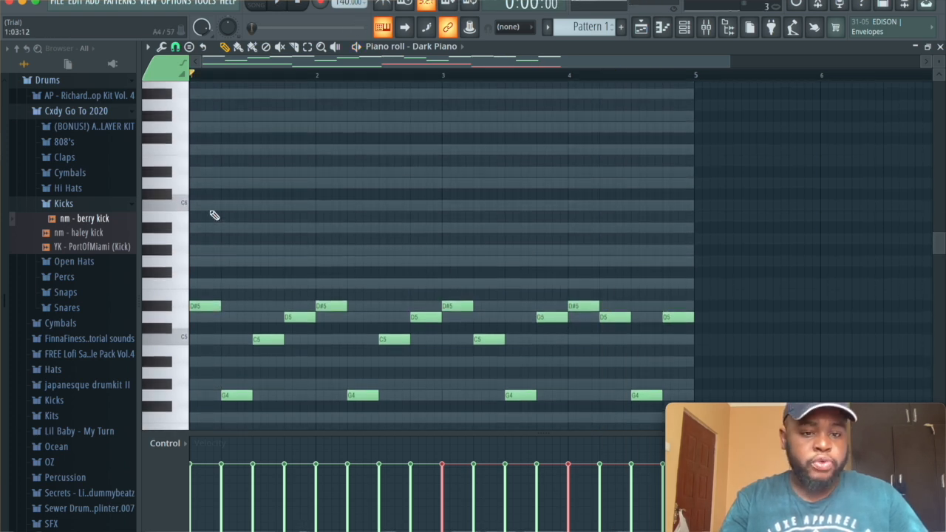
drag(211, 195, 179, 173)
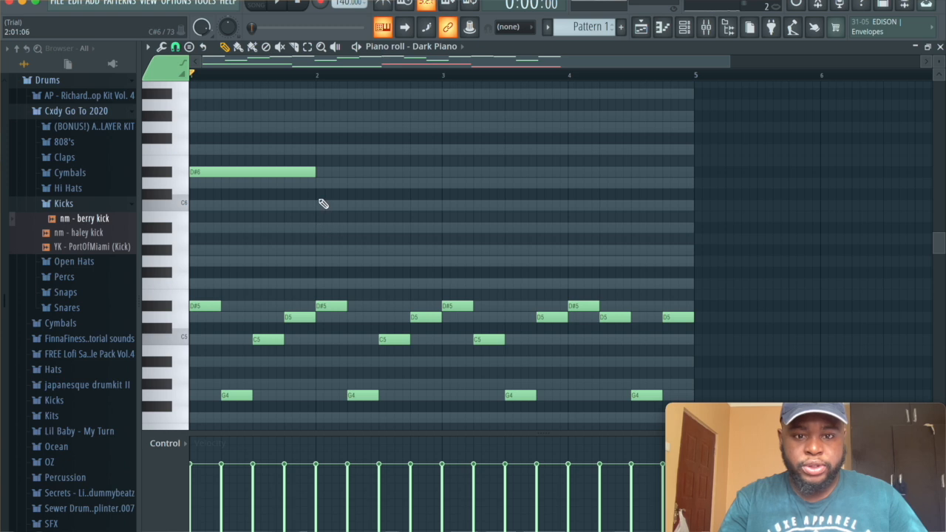
click(318, 206)
click(357, 205)
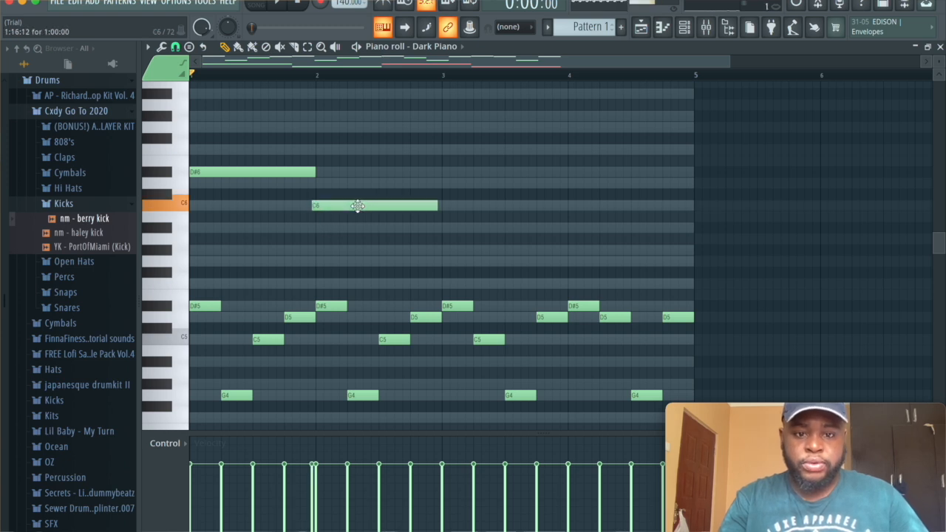
- Duplicate the D#6 and C6 notes into bars 3 and 4, and play back the full piano part
drag(361, 215, 255, 163)
key(ctrl+b)
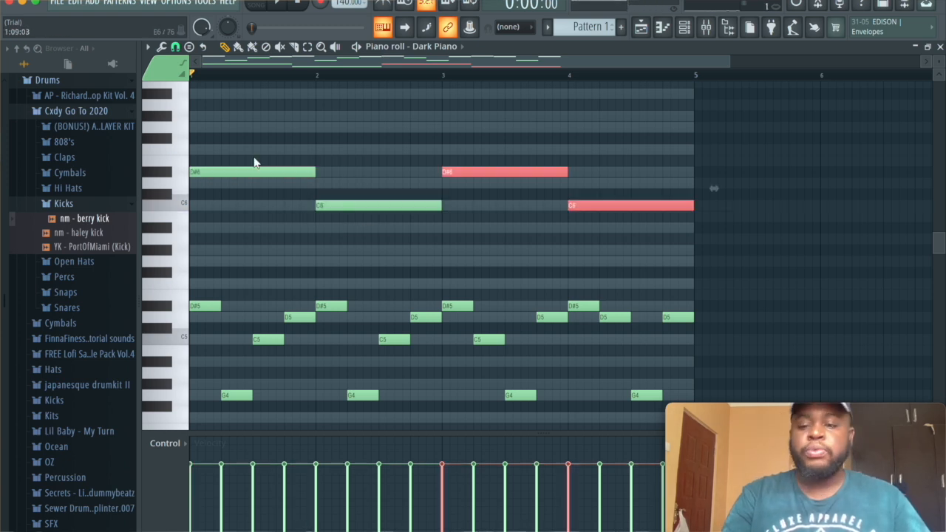
key(space)
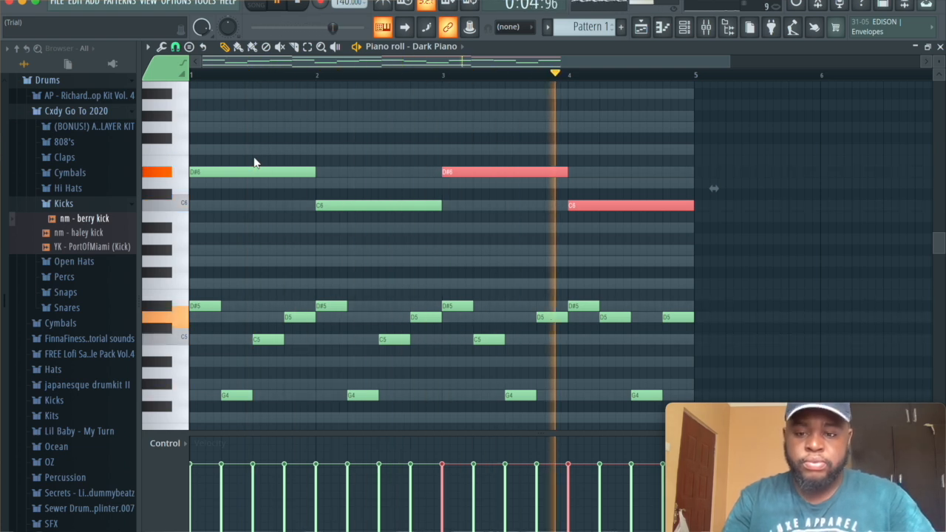
scroll(464, 236, down, 5)
scroll(464, 236, down, 6)
scroll(464, 237, up, 6)
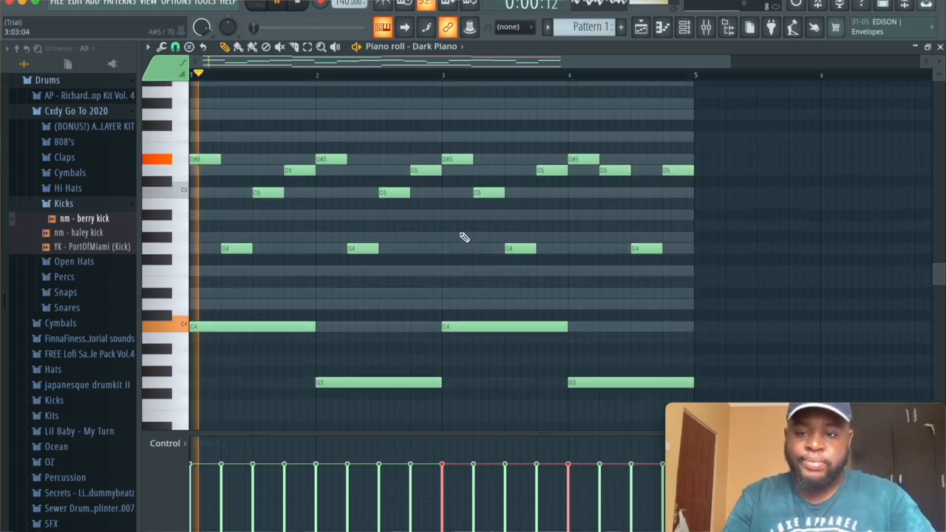
key(space)
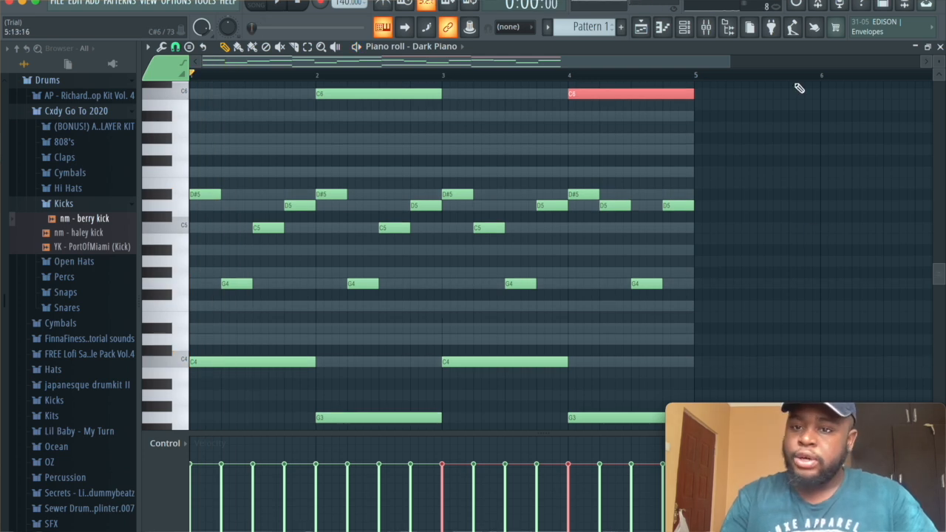
- Load Fruity Parametric EQ 2 in the first effect slot of Insert 1, the Dark Piano's mixer track
click(684, 27)
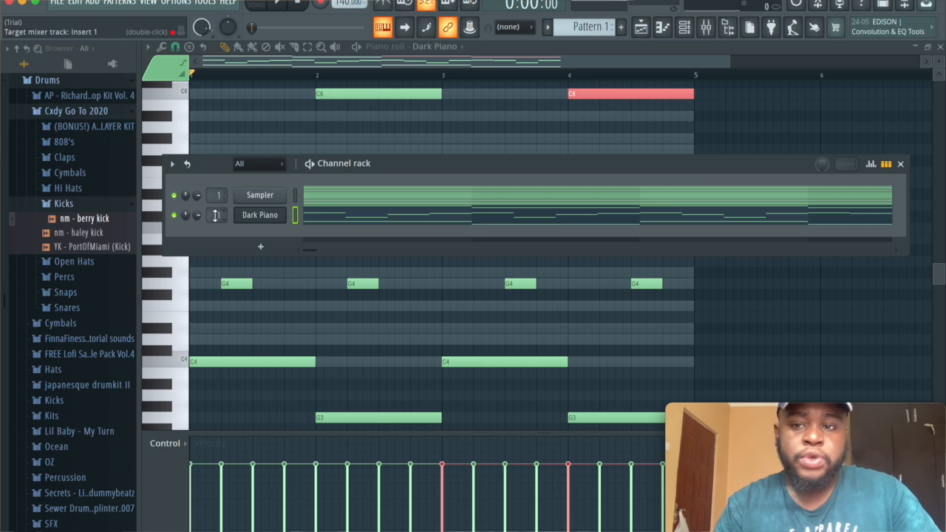
click(706, 27)
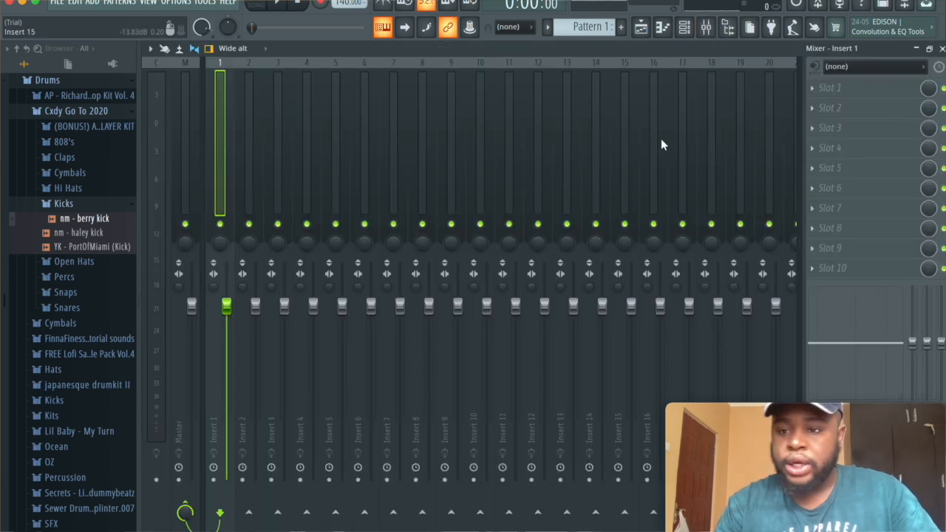
click(834, 150)
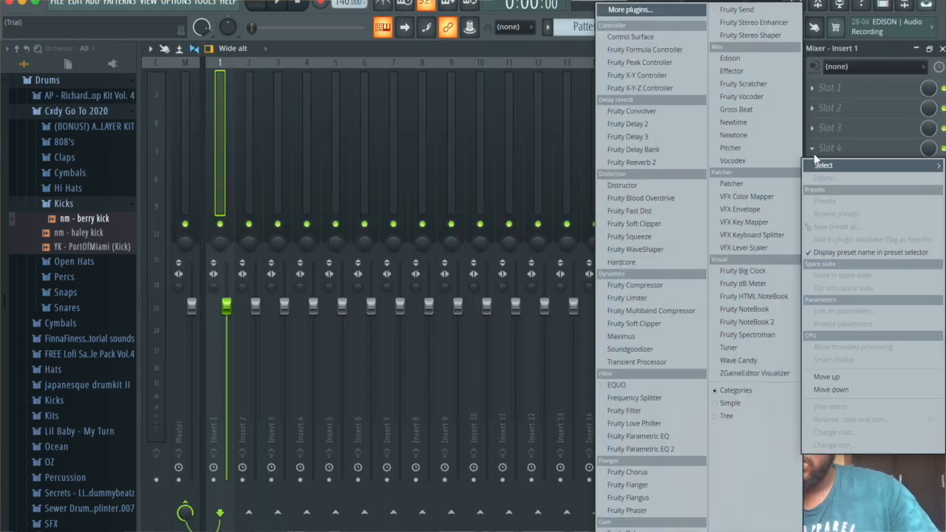
click(856, 84)
click(678, 448)
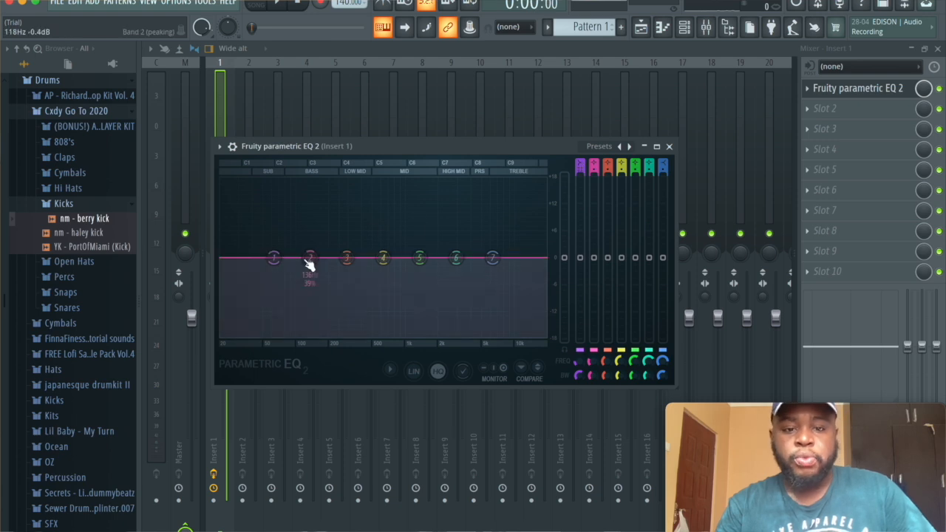
- Cut the lows below about 100 Hz with EQ band 1 and the highs above about 7 kHz with band 7, using steep slopes
drag(274, 257, 309, 343)
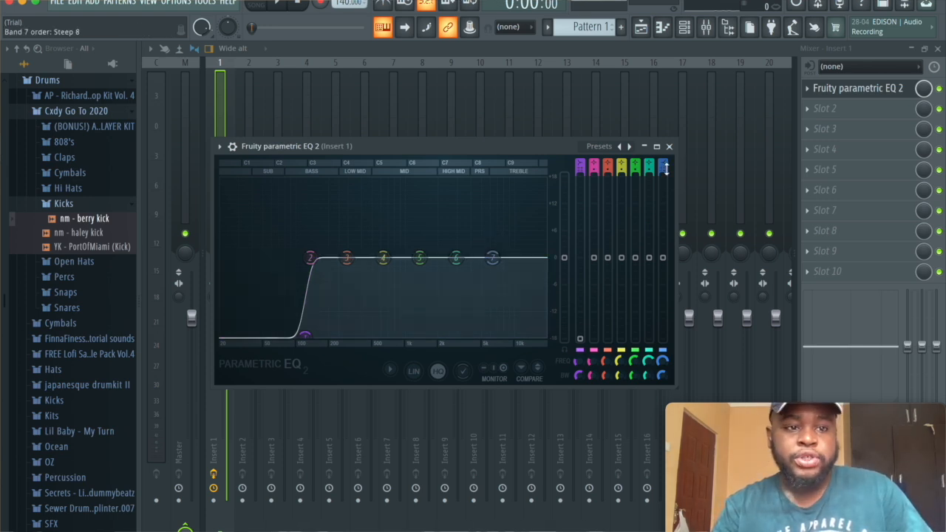
drag(502, 258, 495, 334)
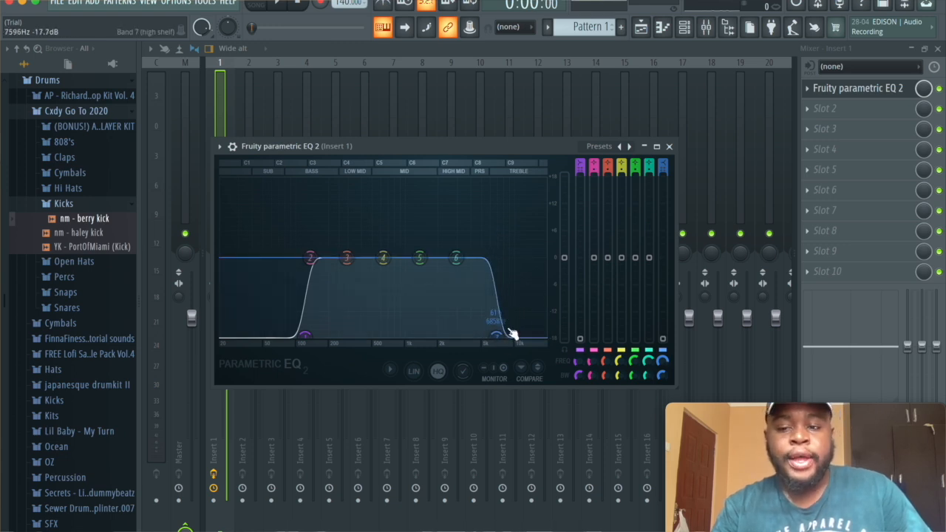
click(670, 146)
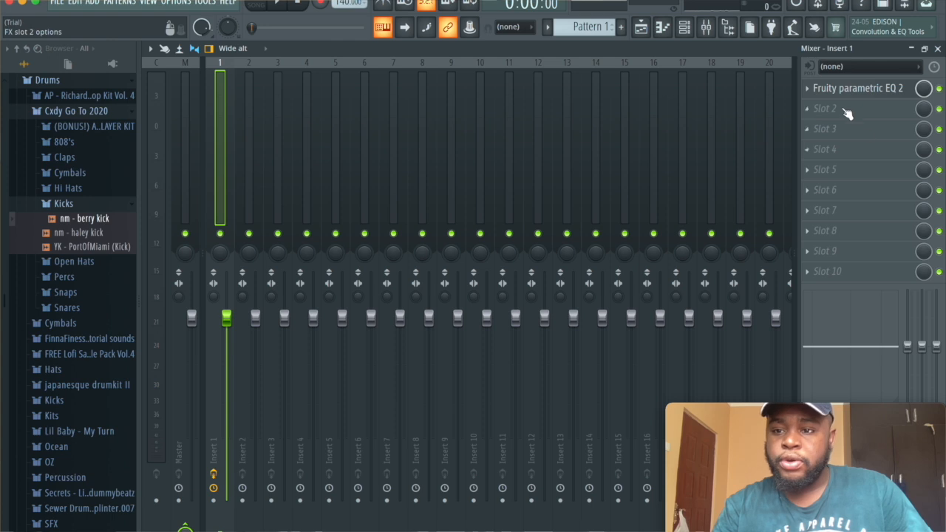
- Load Fruity Reeverb 2 in effect slot 2, increase its room size, and set its wet level to 50%
click(846, 110)
click(685, 162)
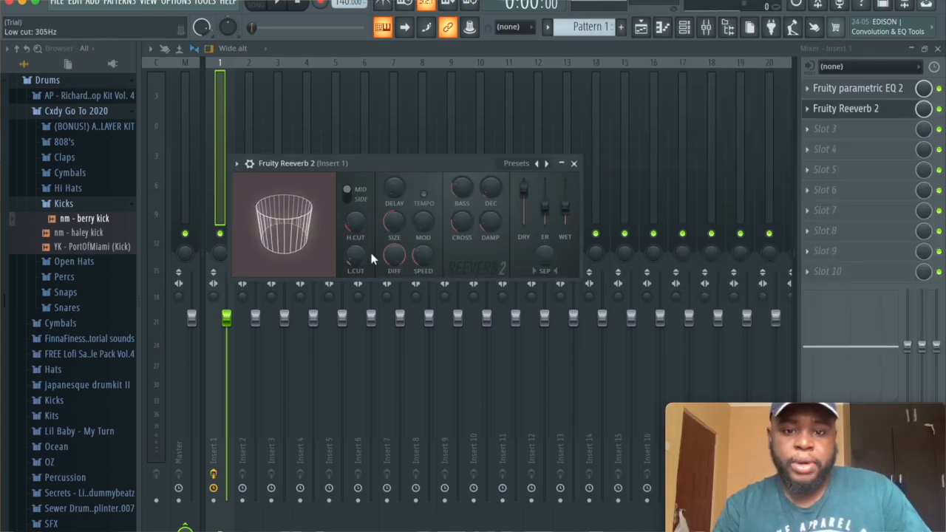
drag(394, 223, 394, 176)
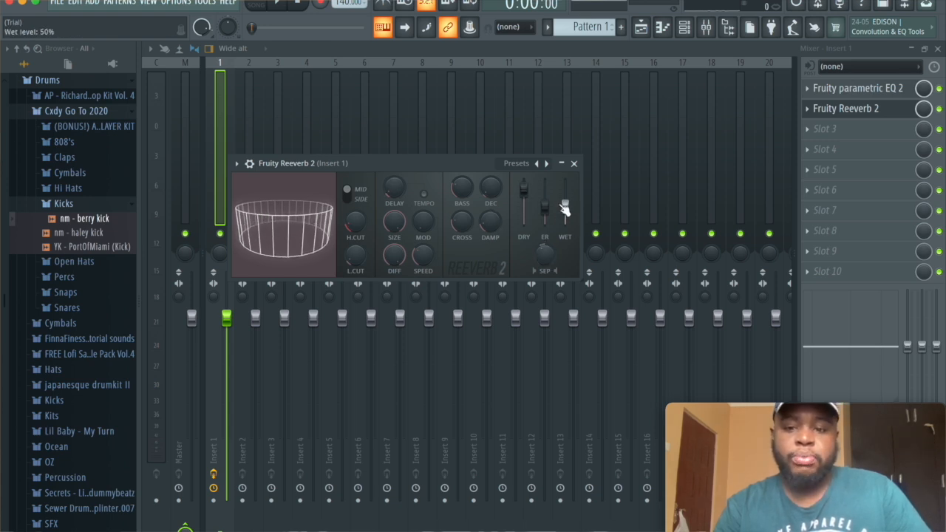
click(573, 164)
- Play back the pattern with the system volume raised, and set the Fruity Reeverb 2 slot's mix level to 47%
key(space)
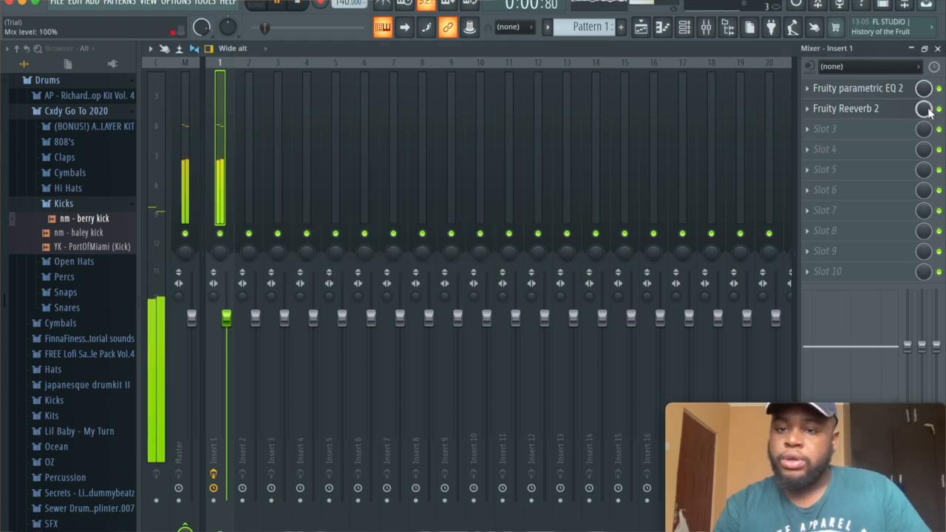
key(XF86AudioRaiseVolume)
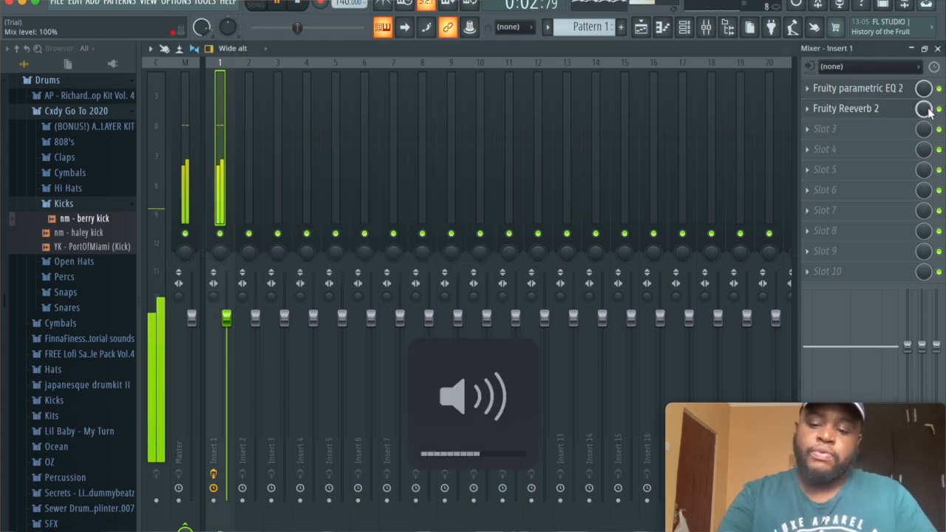
key(XF86AudioRaiseVolume)
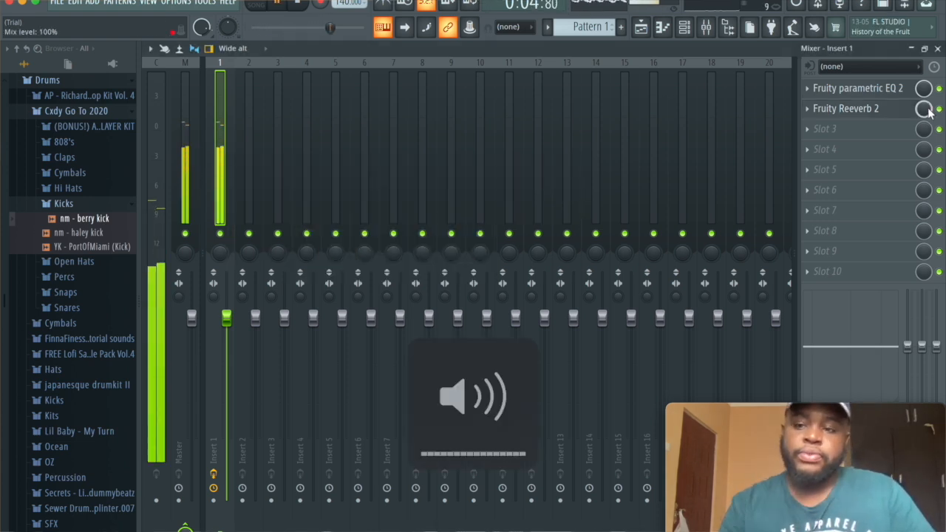
key(space)
drag(929, 112, 929, 142)
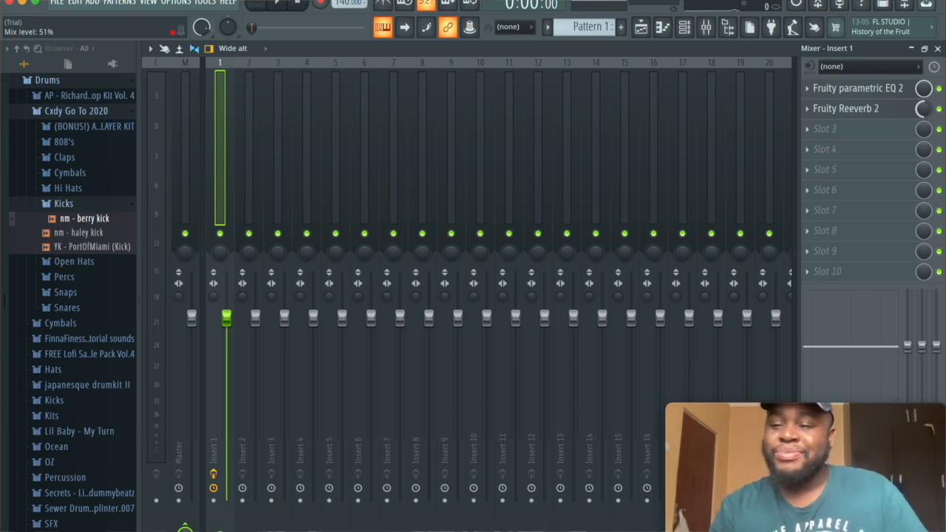
key(space)
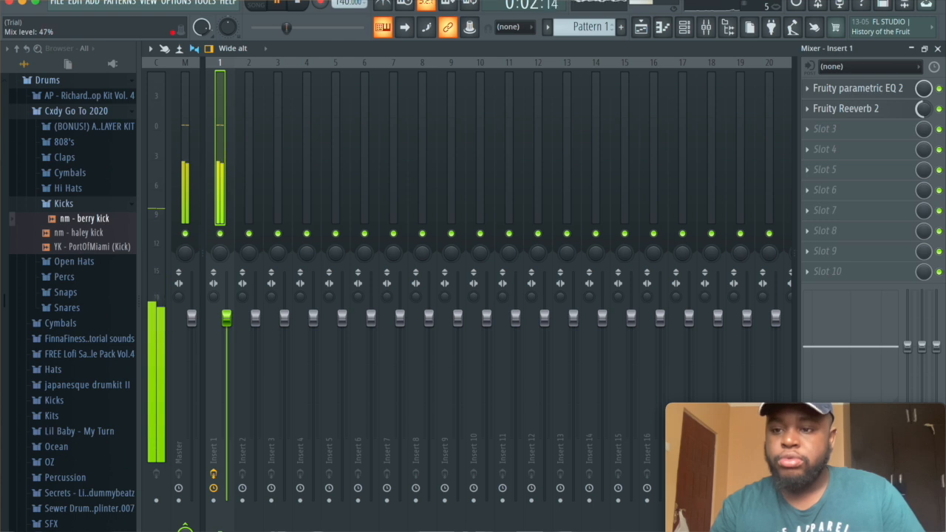
key(space)
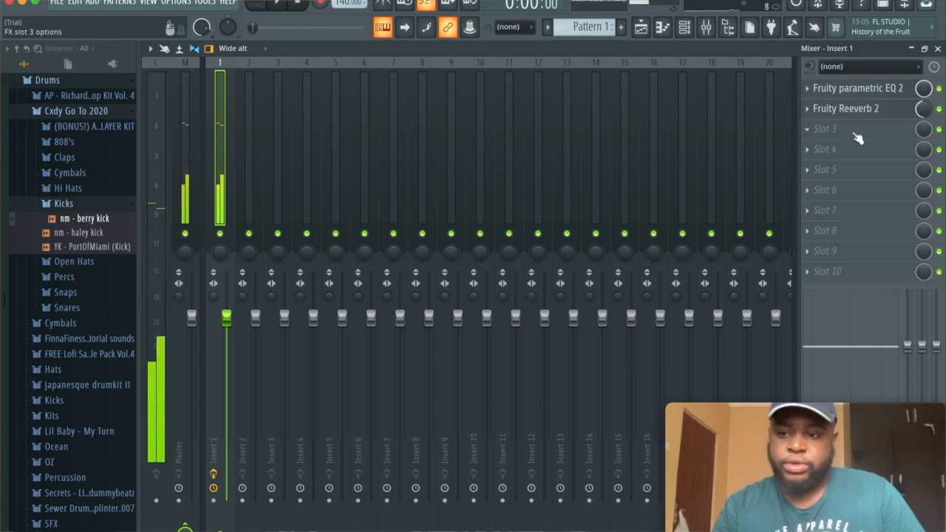
- Load Gross Beat in effect slot 3 with the Momentary preset and the 1/2 Speed time pattern, and play back the result
click(861, 139)
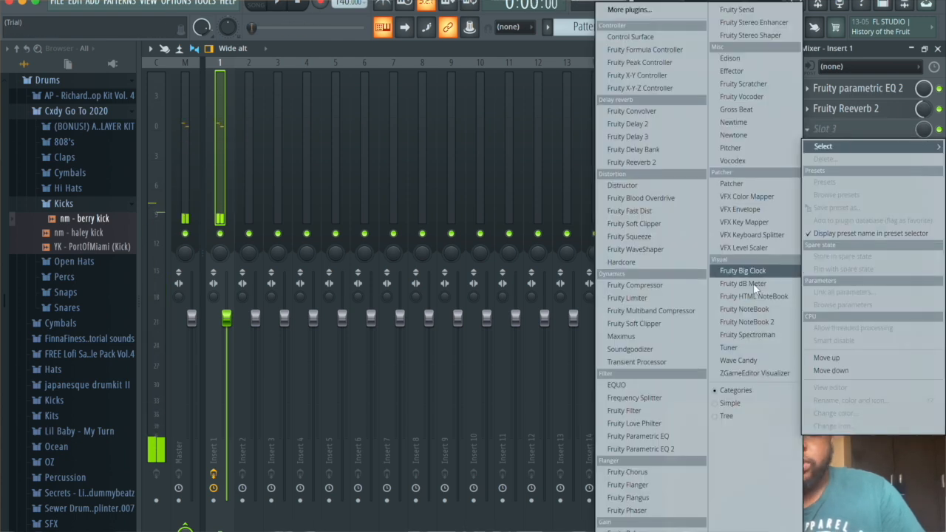
click(736, 110)
click(265, 181)
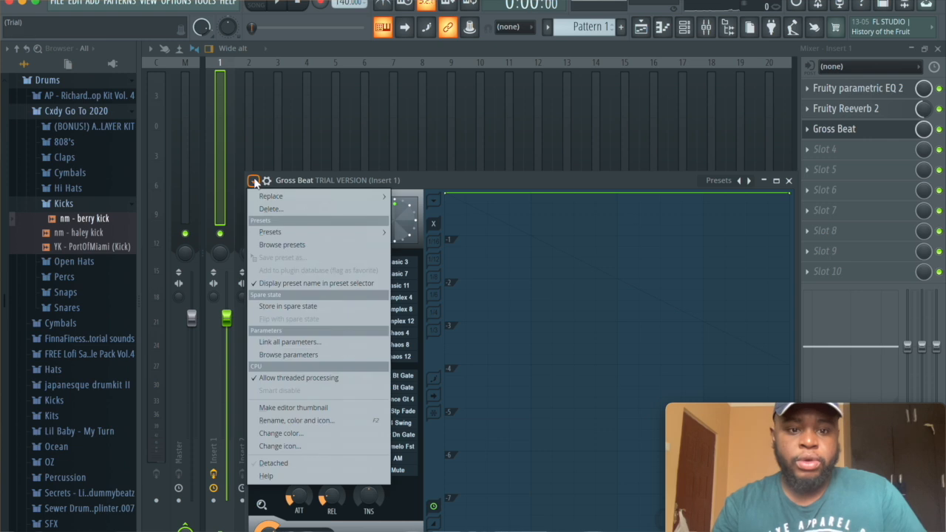
mouse_move(267, 234)
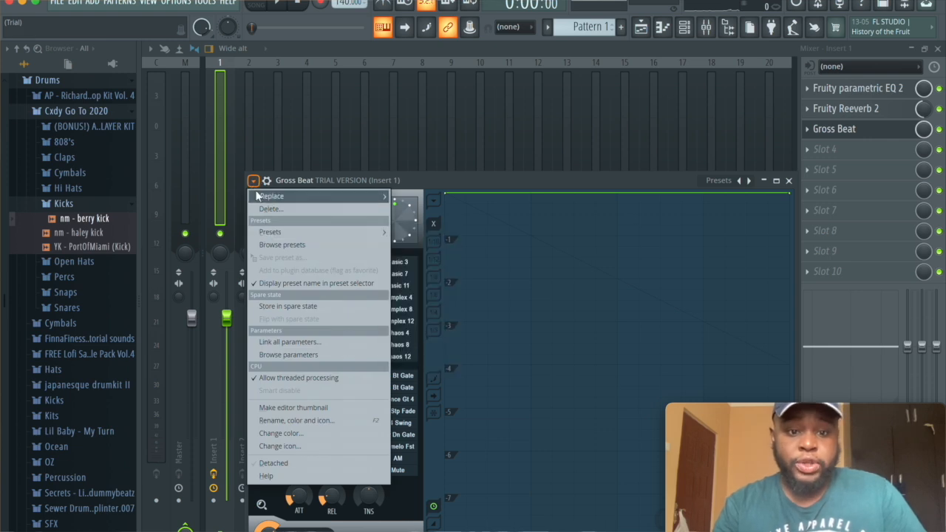
click(428, 252)
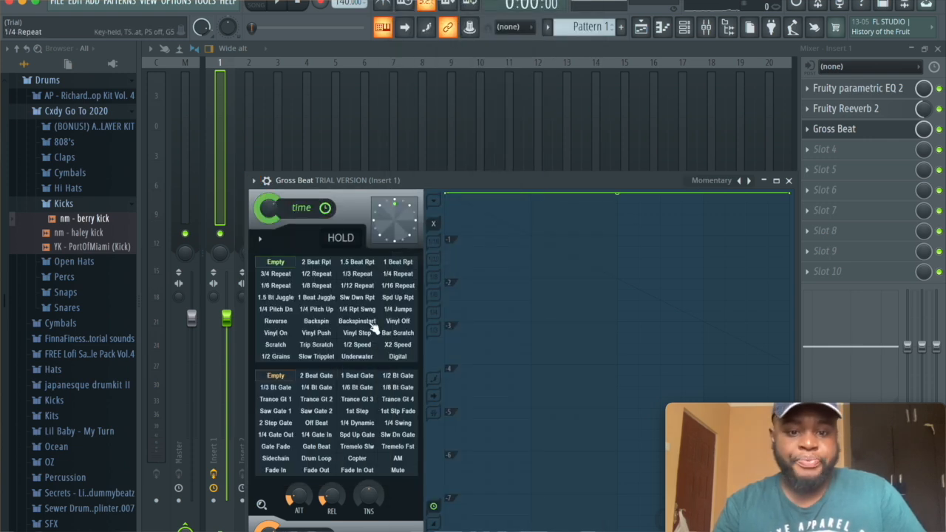
click(360, 348)
key(space)
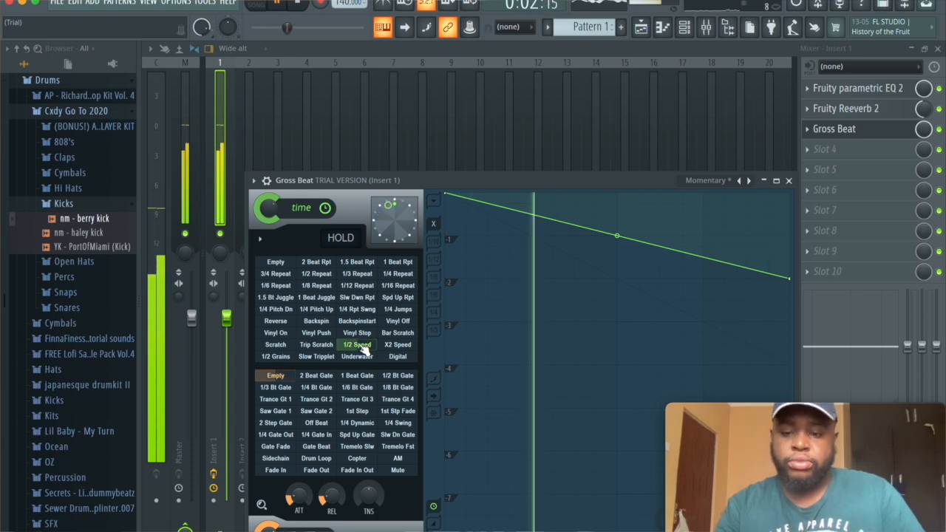
key(space)
- Load a second Gross Beat in effect slot 4 with the Flanging preset and the WishWash 2 pattern, and play back the result
click(820, 152)
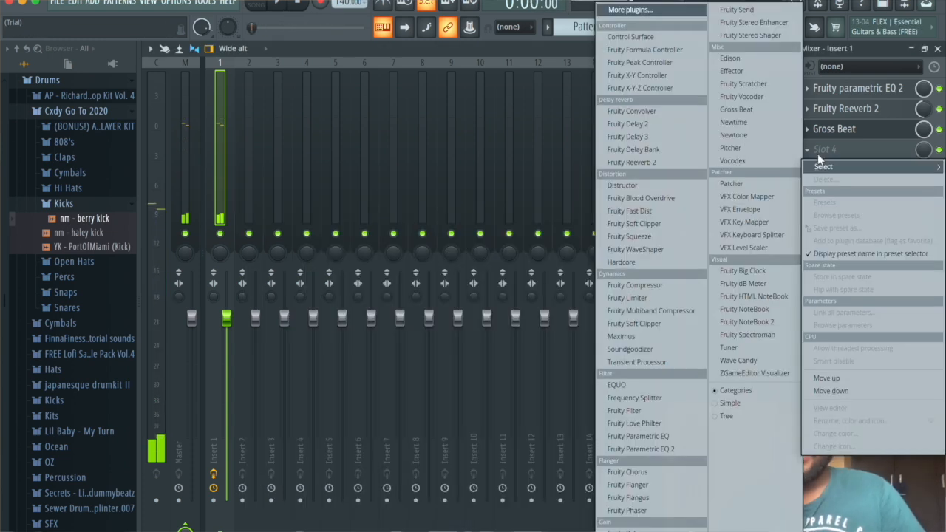
click(742, 110)
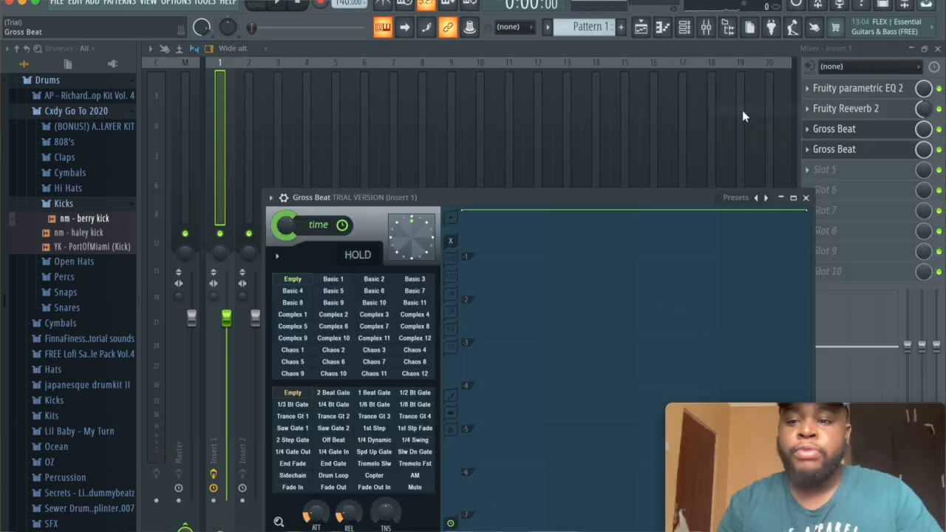
click(274, 199)
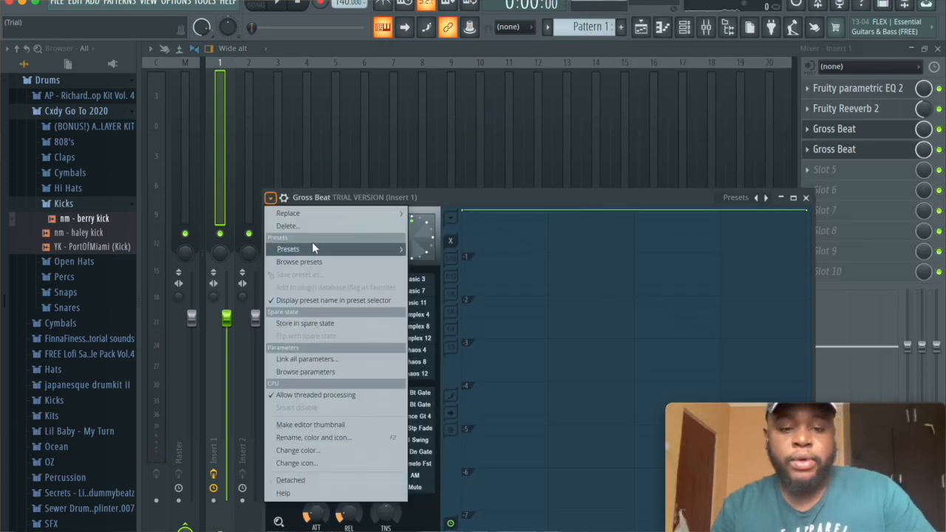
mouse_move(312, 249)
click(434, 263)
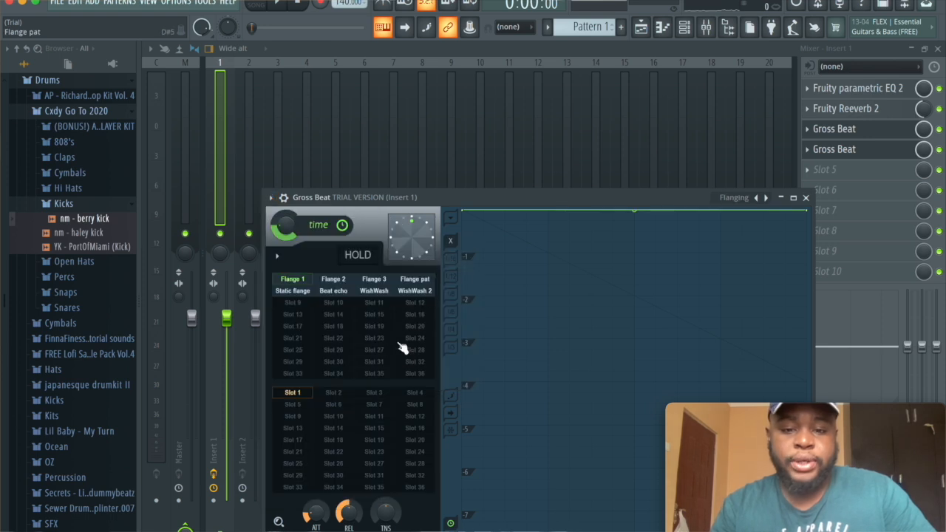
click(416, 292)
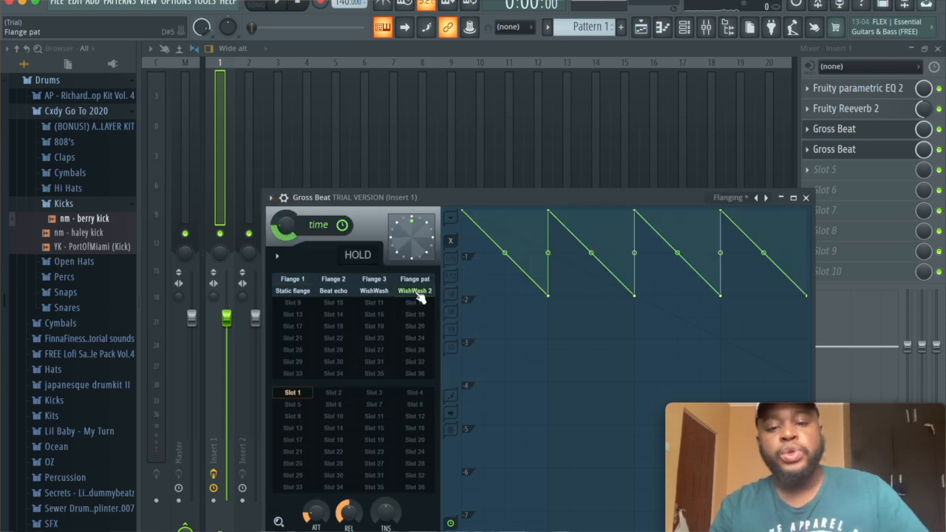
click(806, 198)
key(space)
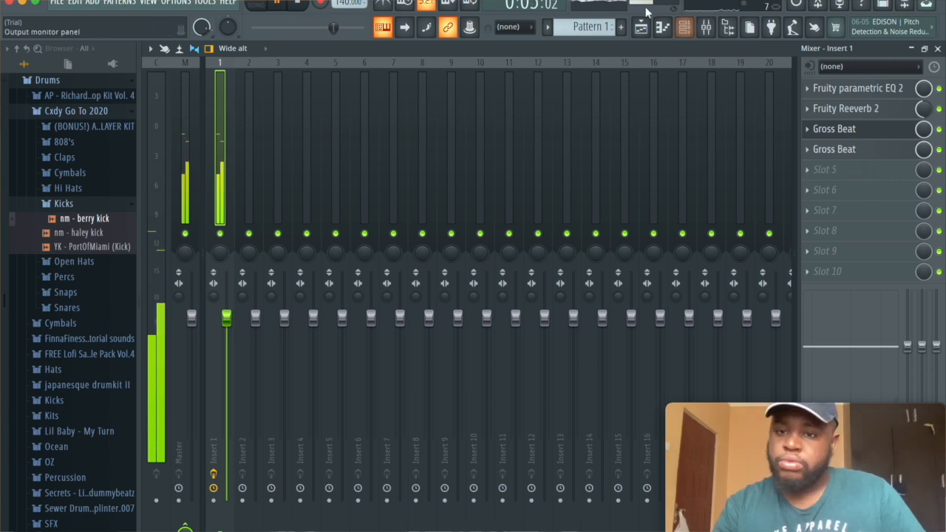
click(668, 30)
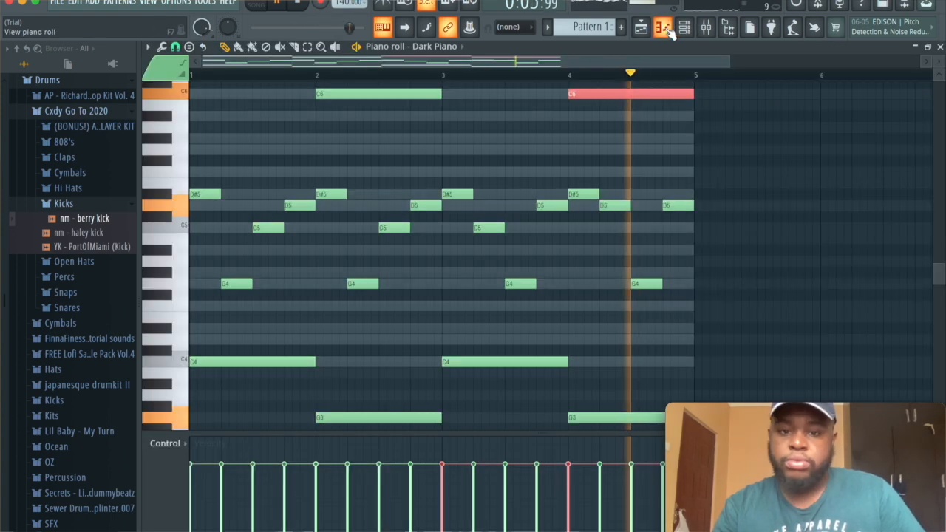
click(793, 172)
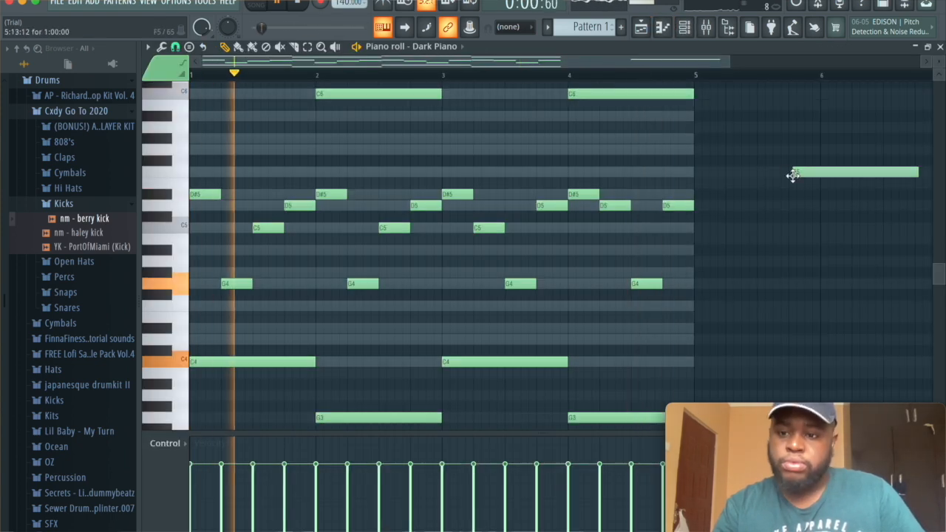
right_click(842, 171)
key(space)
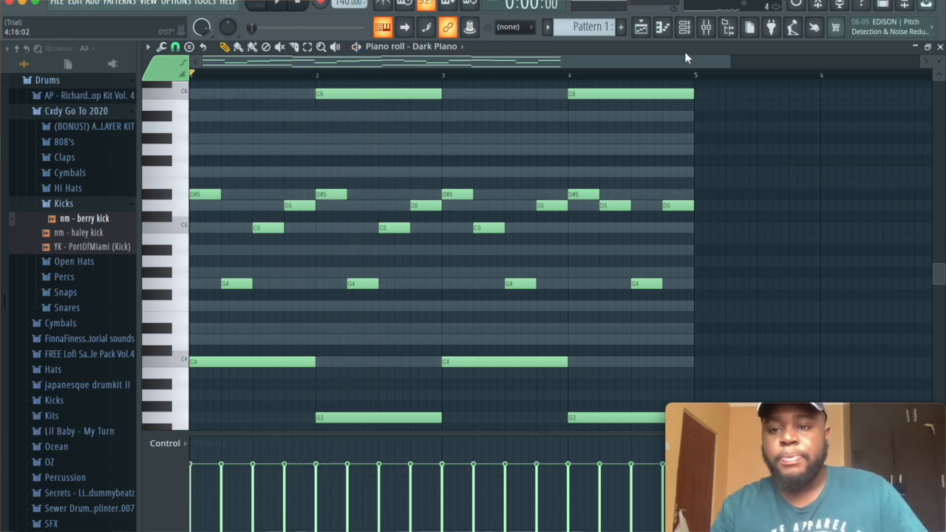
key(space)
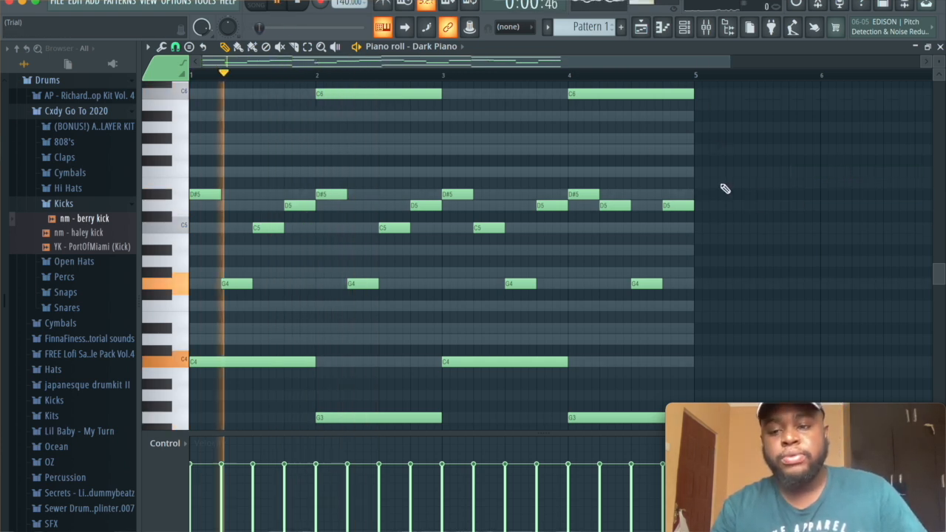
click(724, 183)
key(space)
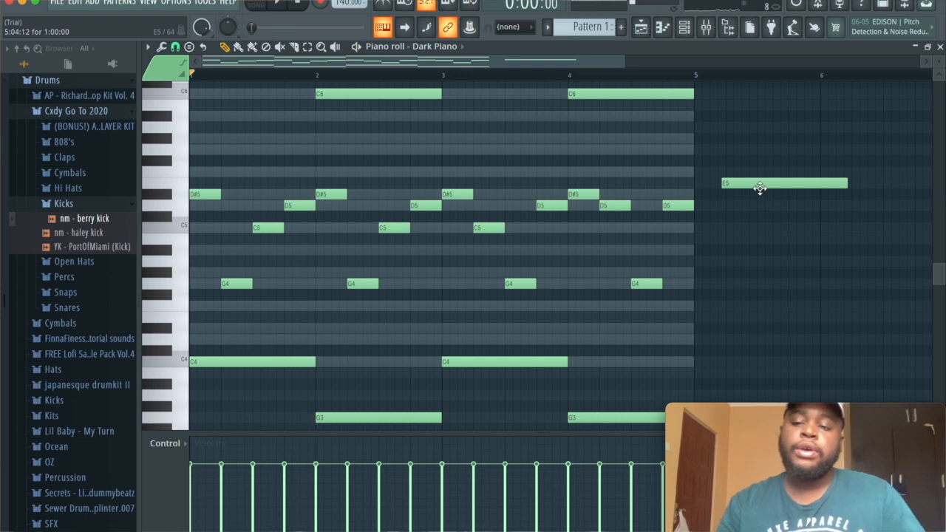
right_click(763, 187)
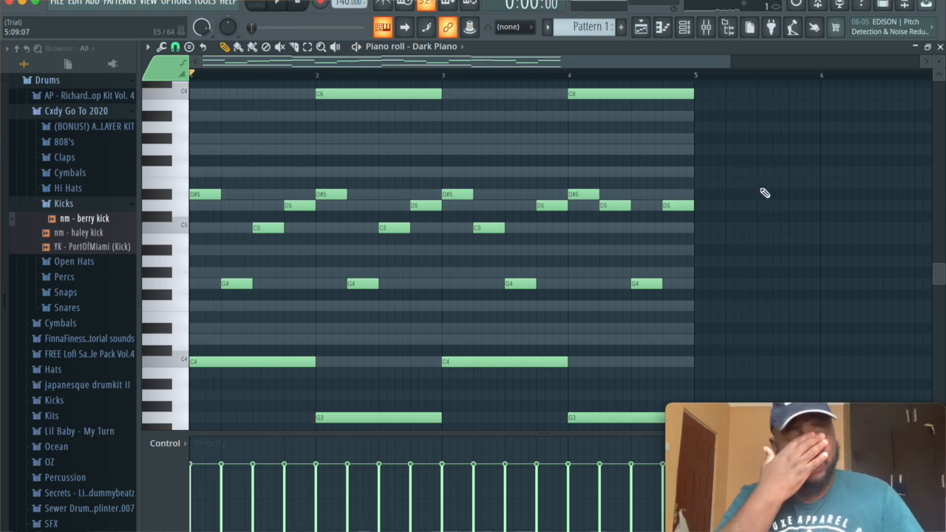
- Review the Render as audio clip settings for Pattern 1 in the playlist, and return to the piano roll without rendering
click(650, 29)
right_click(181, 97)
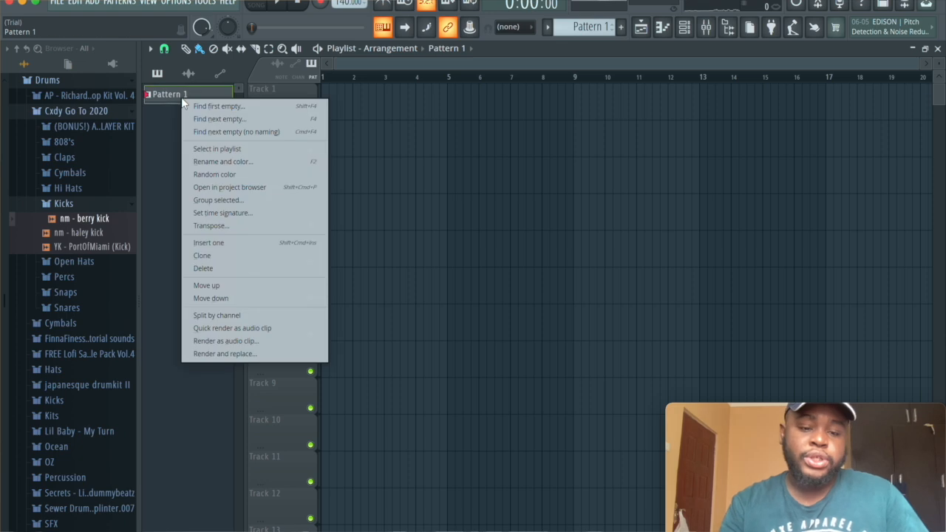
click(226, 341)
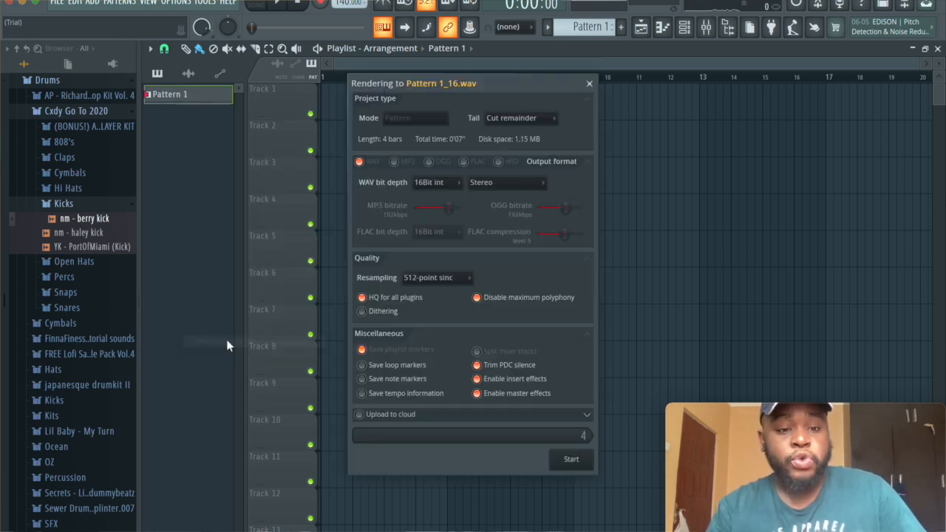
click(590, 83)
click(662, 28)
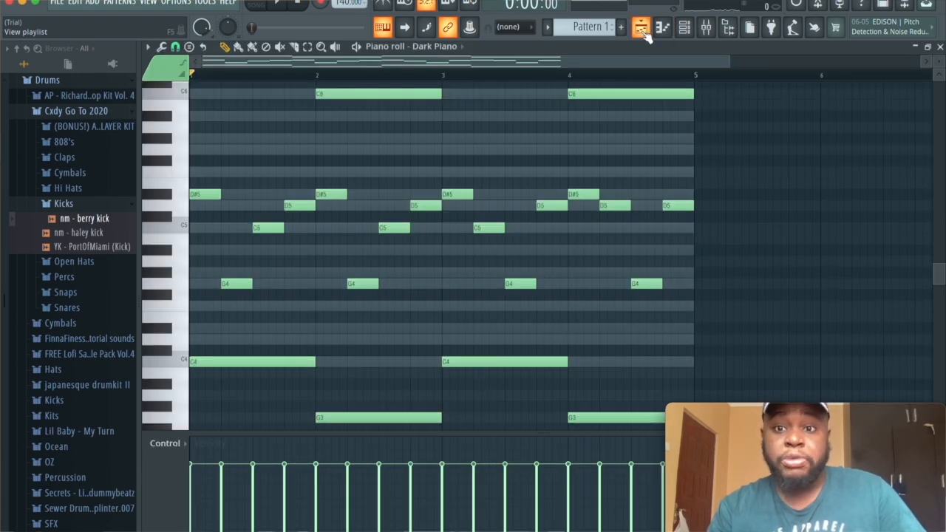
- Render Pattern 1 as an audio clip and place the rendered clip on Track 1 at bar 1 of the playlist
click(642, 30)
right_click(180, 95)
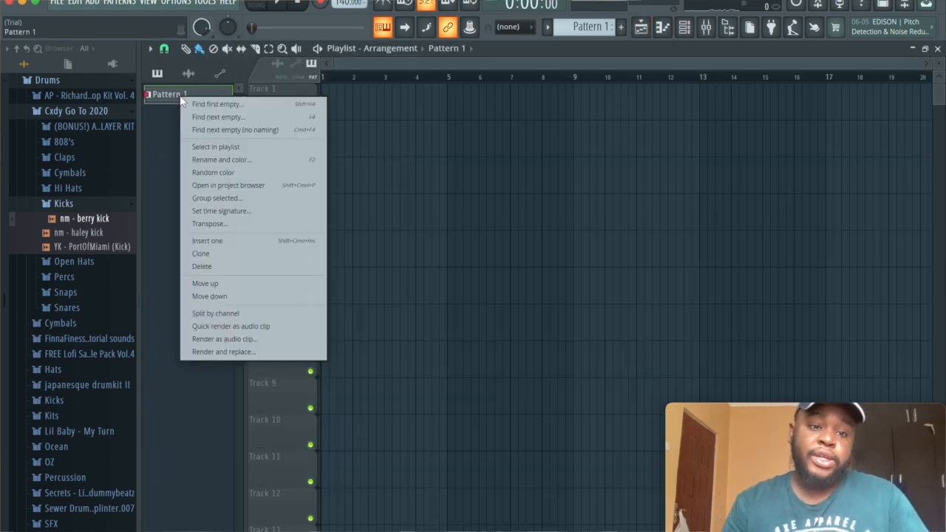
click(222, 339)
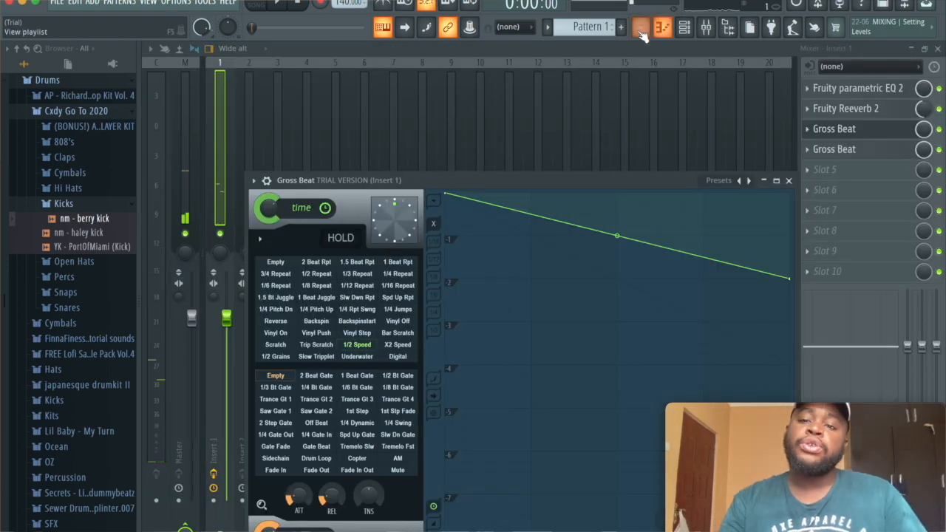
click(640, 28)
drag(250, 166, 323, 97)
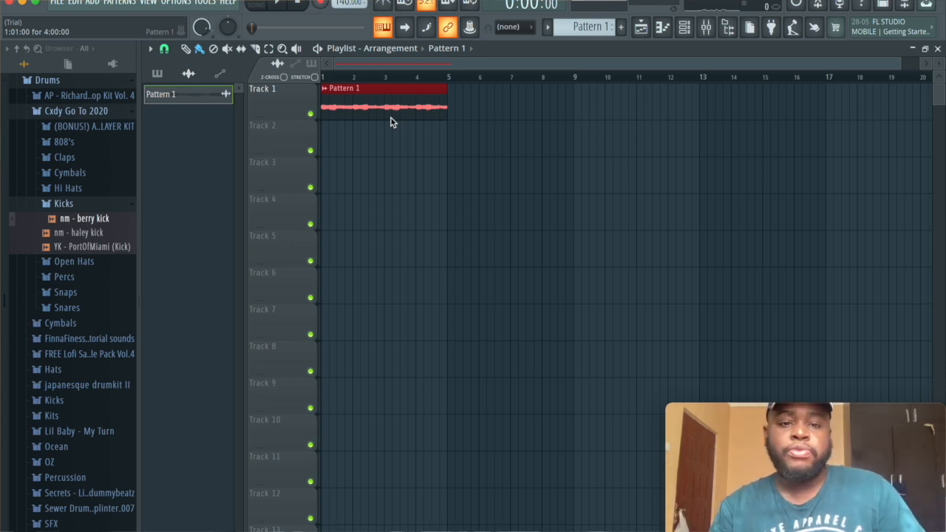
- Switch playback to song mode and play the rendered audio clip in the playlist
click(260, 6)
key(space)
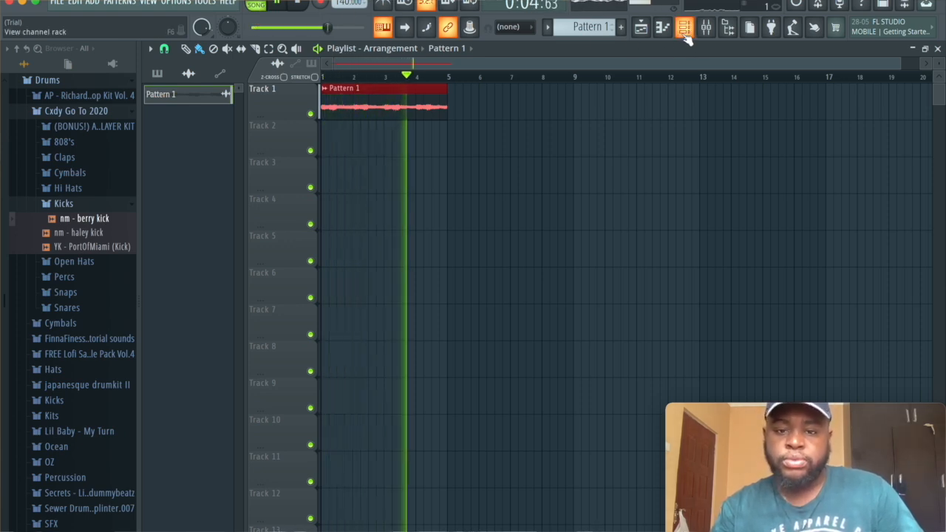
key(space)
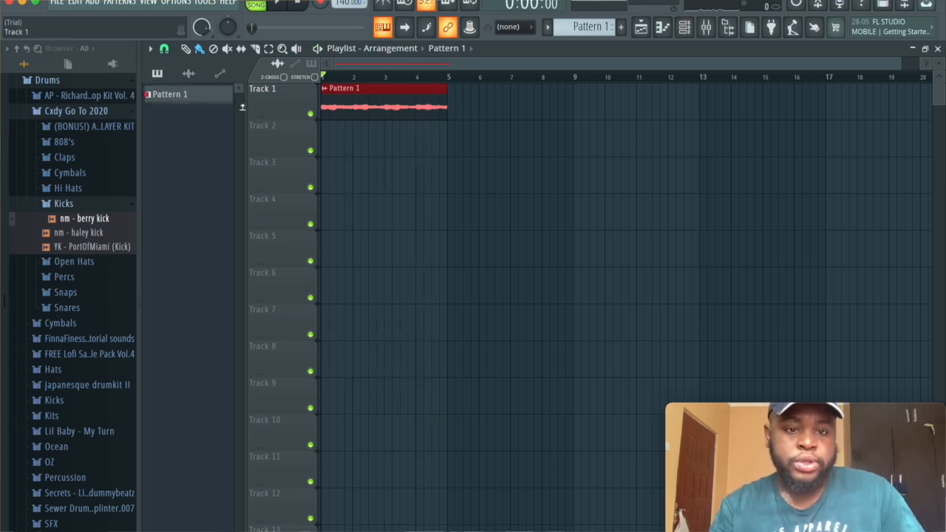
- Place Pattern 1 on Track 2 at bar 1 and duplicate the Track 1 audio clip to bar 5
drag(186, 97, 375, 130)
click(399, 102)
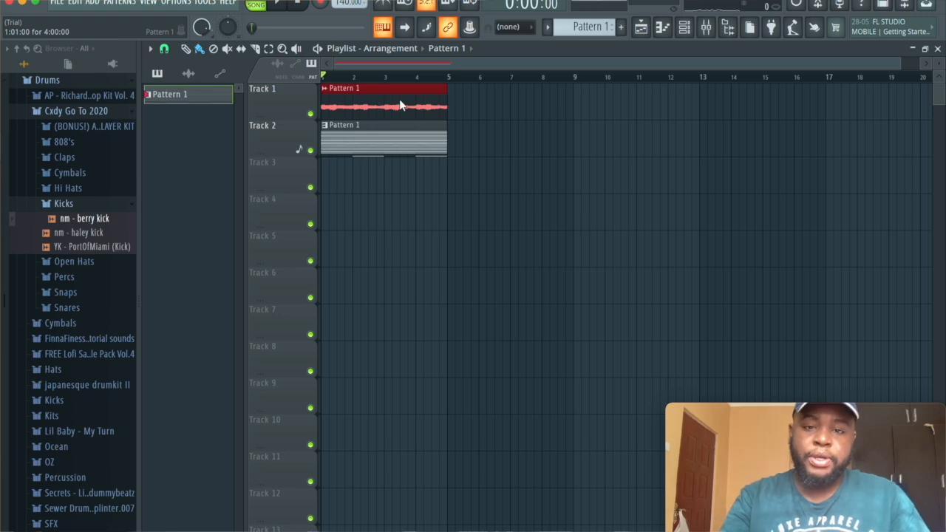
key(ctrl+b)
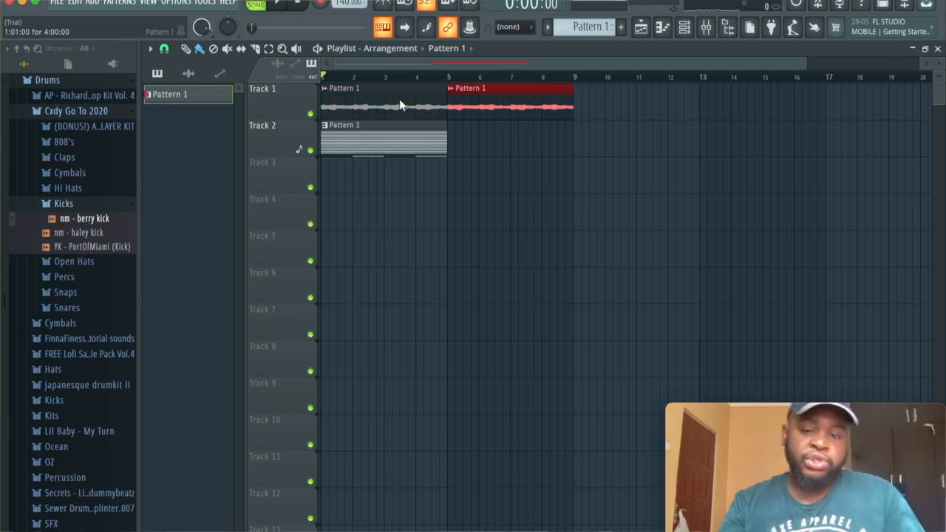
- Show all channels in the channel rack and replace the Sampler channel's notes with the notes cut from Dark Piano
click(684, 27)
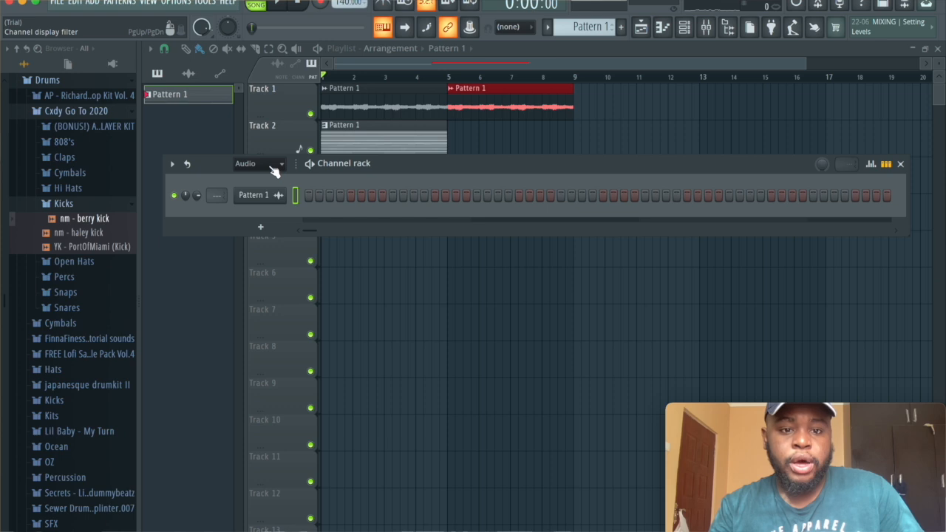
click(270, 165)
click(262, 178)
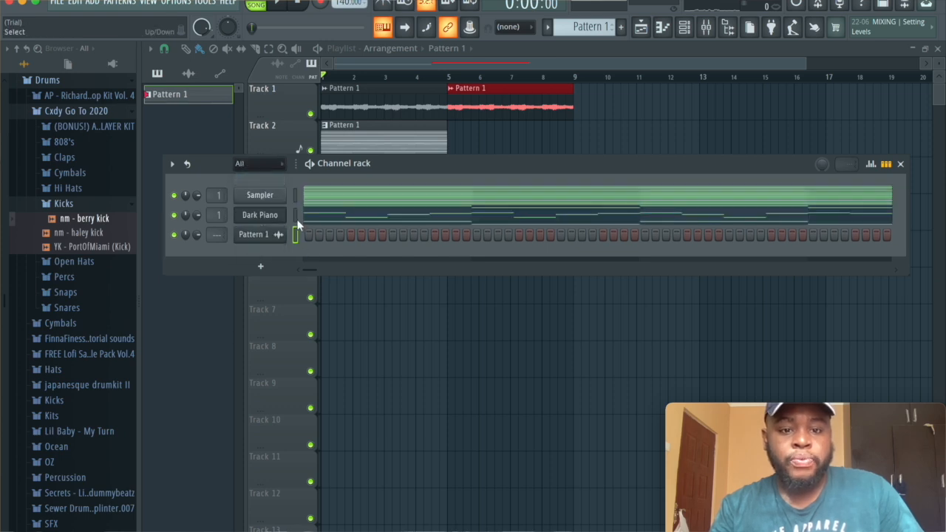
click(295, 197)
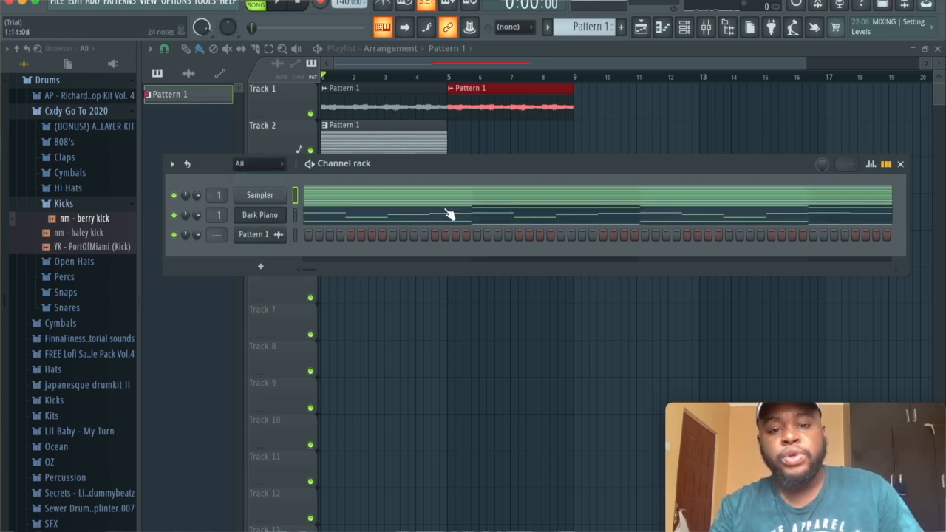
key(super+x)
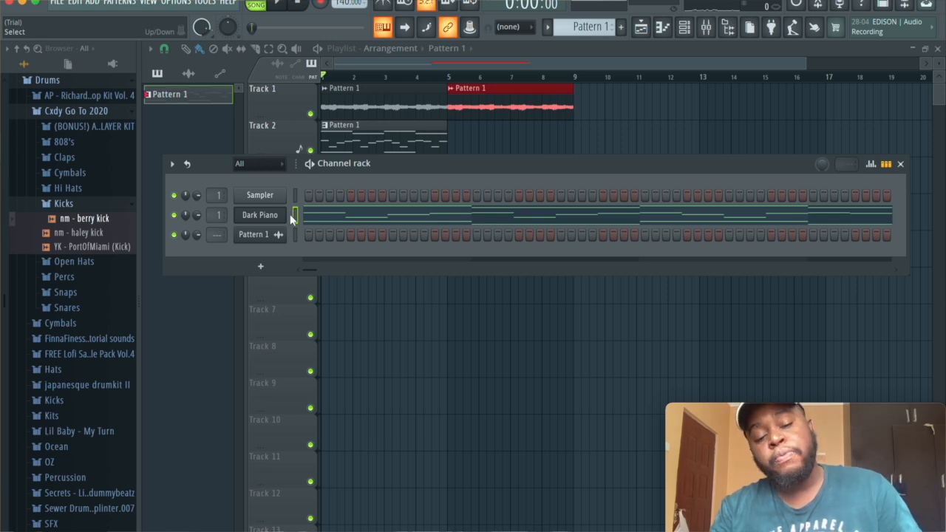
key(super+x)
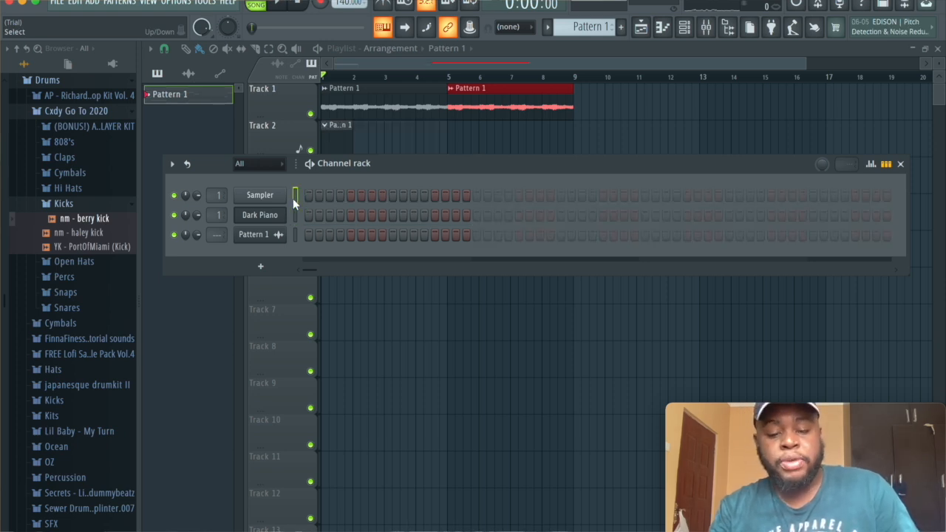
key(super+v)
- Duplicate the Sampler channel's four-bar melody into bars 5 to 8 of the piano roll
click(379, 201)
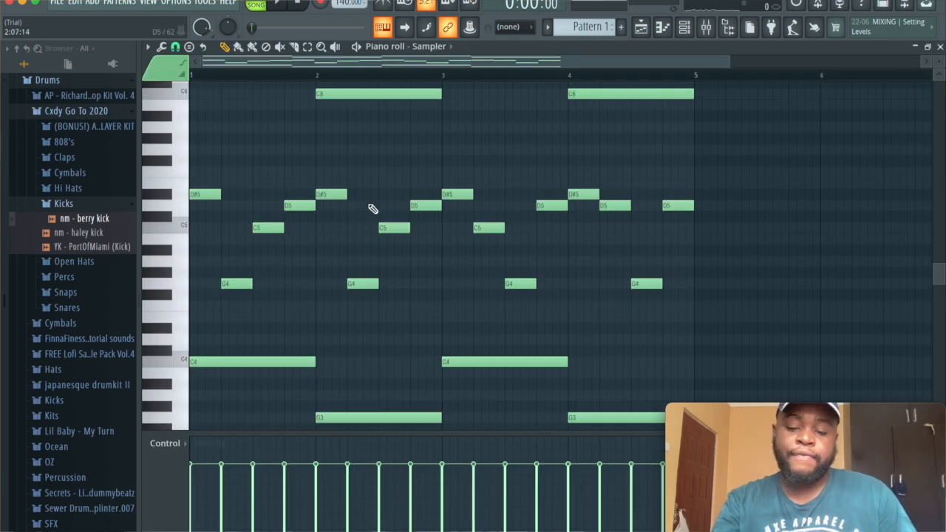
key(super+b)
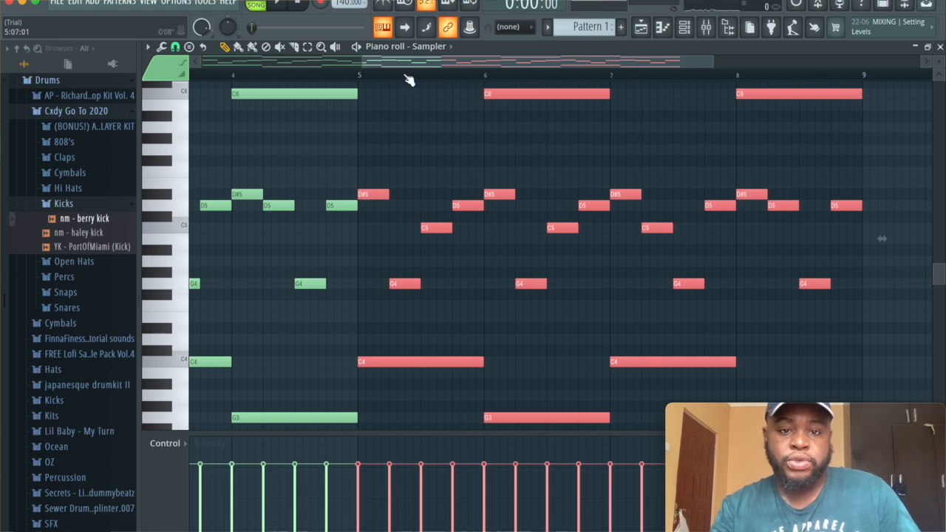
drag(362, 65, 293, 67)
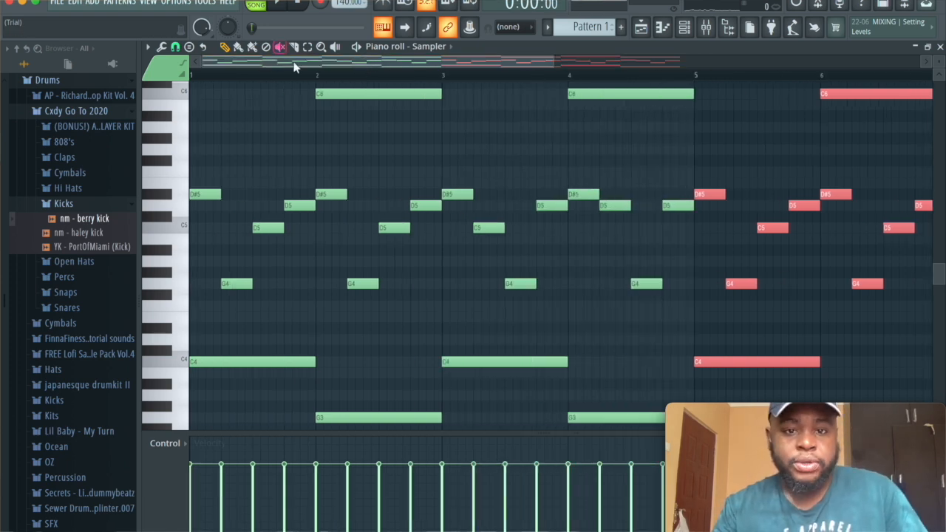
drag(551, 56, 857, 60)
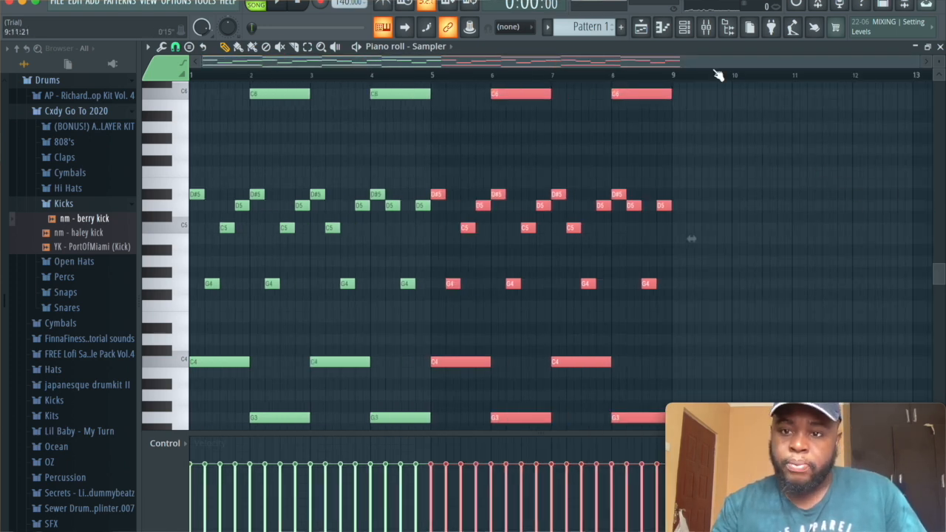
- Add Murda Clap from the Cxdy Go To 2020 claps as a new channel and load the !clap MIDI pattern onto it
click(684, 27)
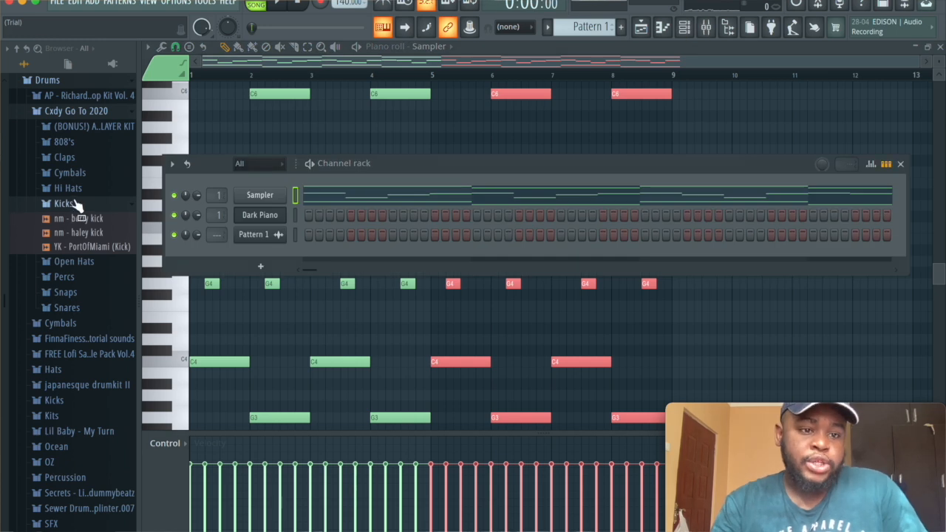
click(65, 203)
click(67, 158)
drag(74, 258, 271, 257)
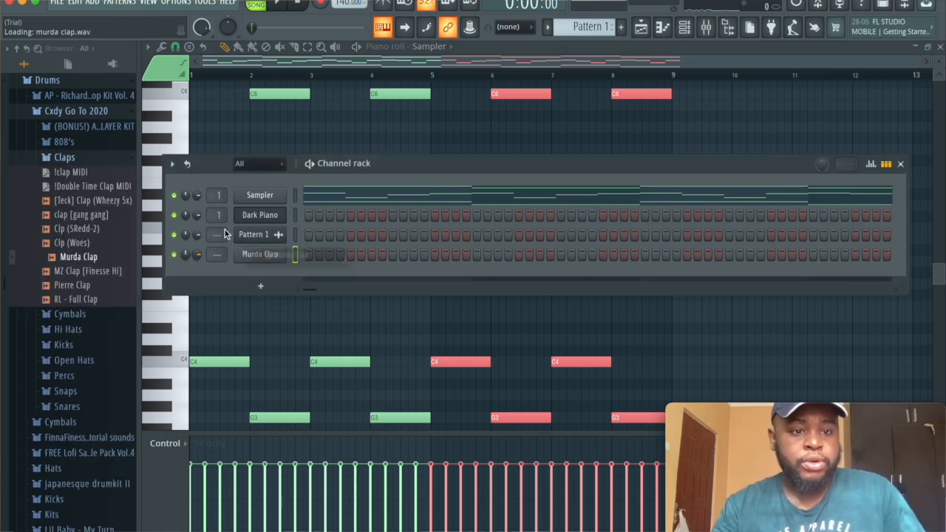
drag(74, 173, 249, 255)
- Play back the song with the clap pattern and collapse the Claps folder
key(space)
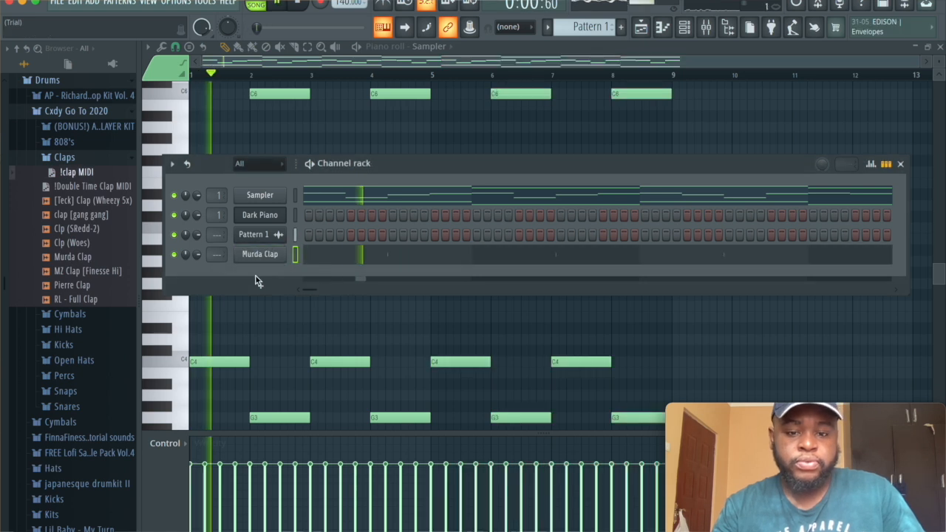
click(70, 159)
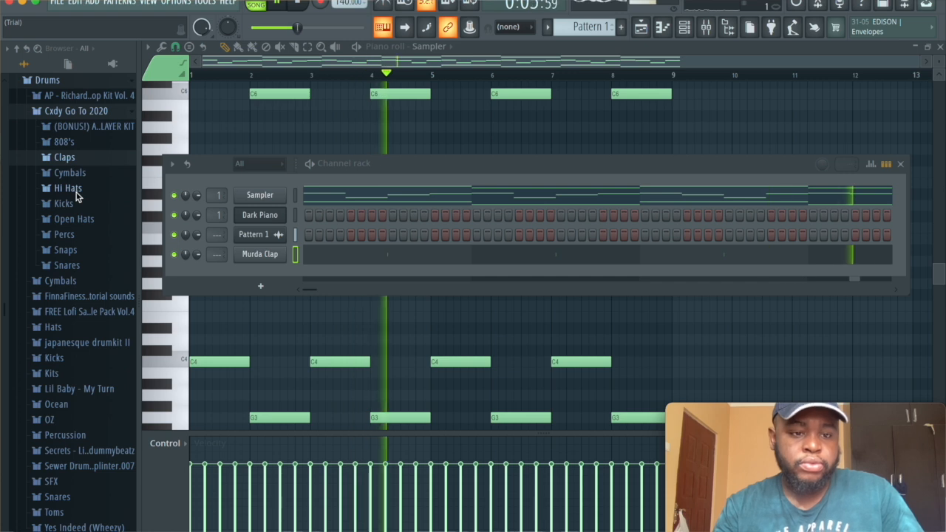
key(space)
- Add Pierre Hat from the Hi Hats folder as a new channel and fill it every 2 steps
click(76, 190)
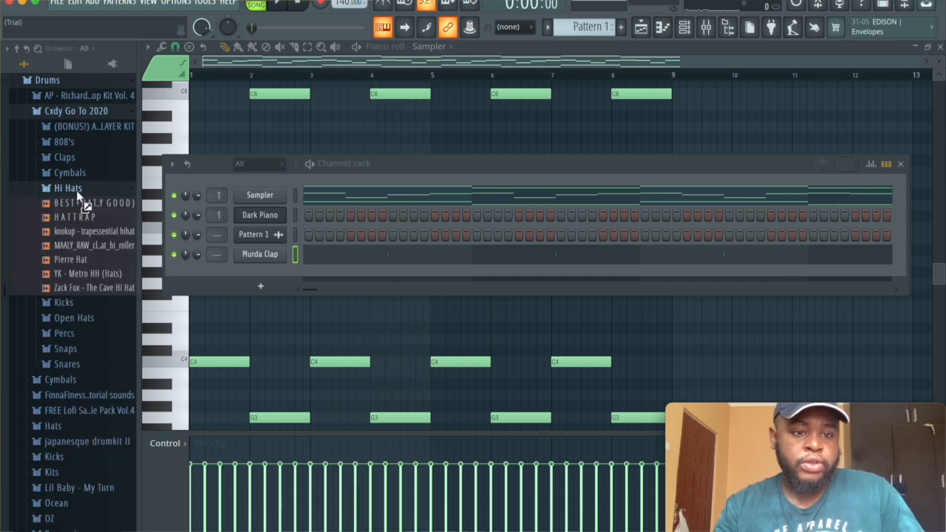
drag(73, 261, 278, 270)
right_click(272, 275)
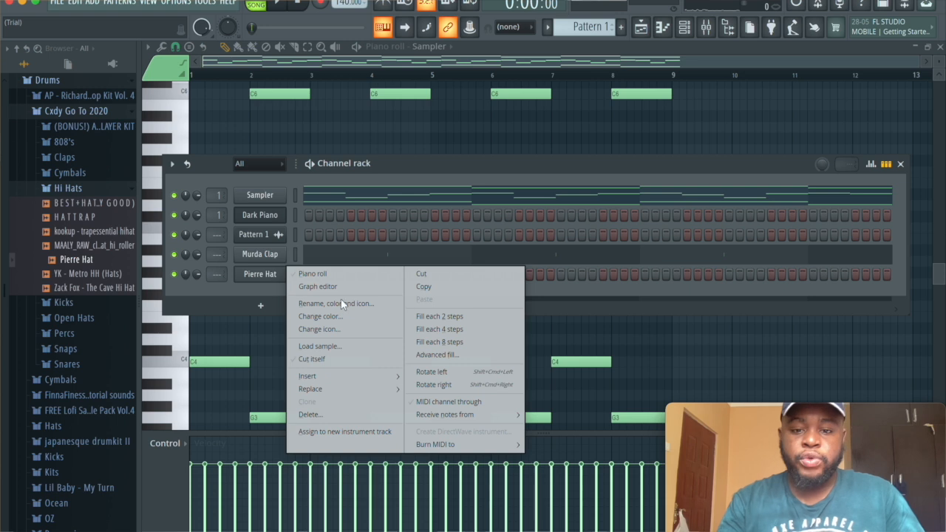
click(433, 314)
- Delete the Pierre Hat notes after the start of bar 5 in the piano roll
click(684, 32)
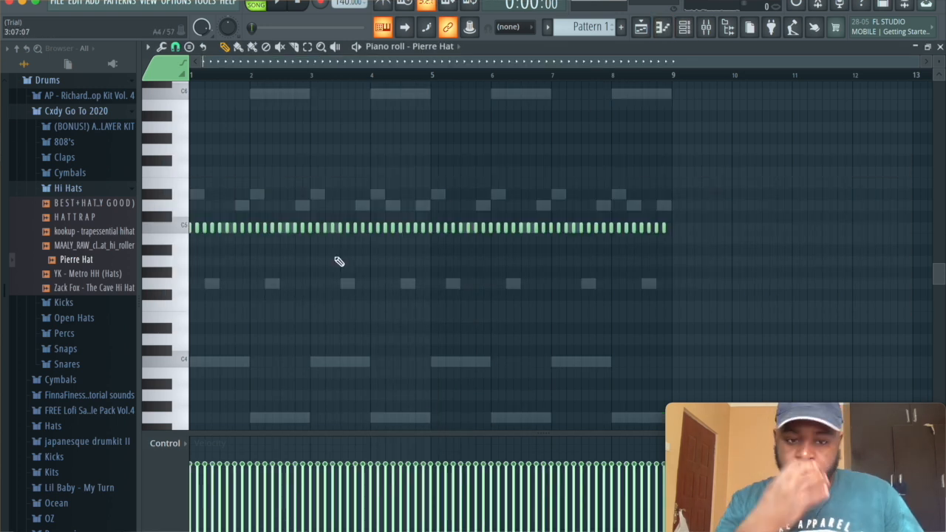
drag(679, 286, 437, 209)
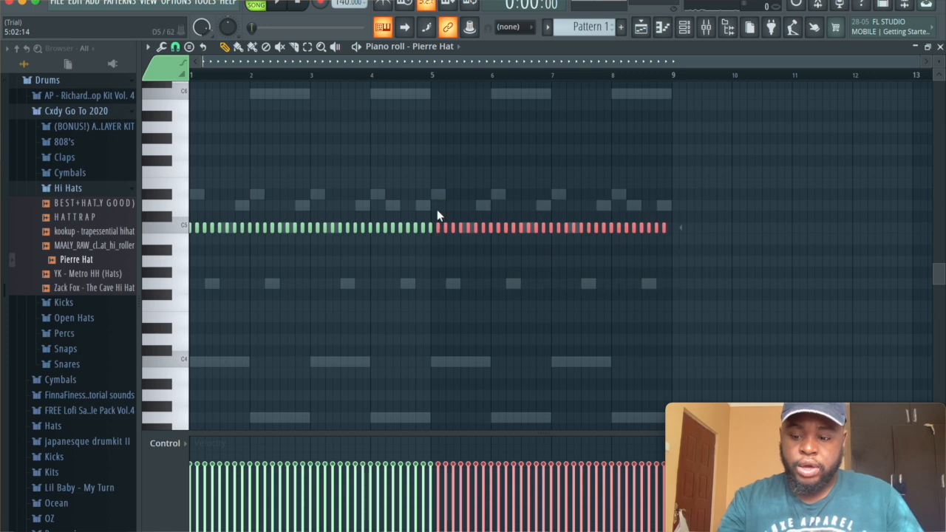
key(Delete)
scroll(437, 210, up, 3)
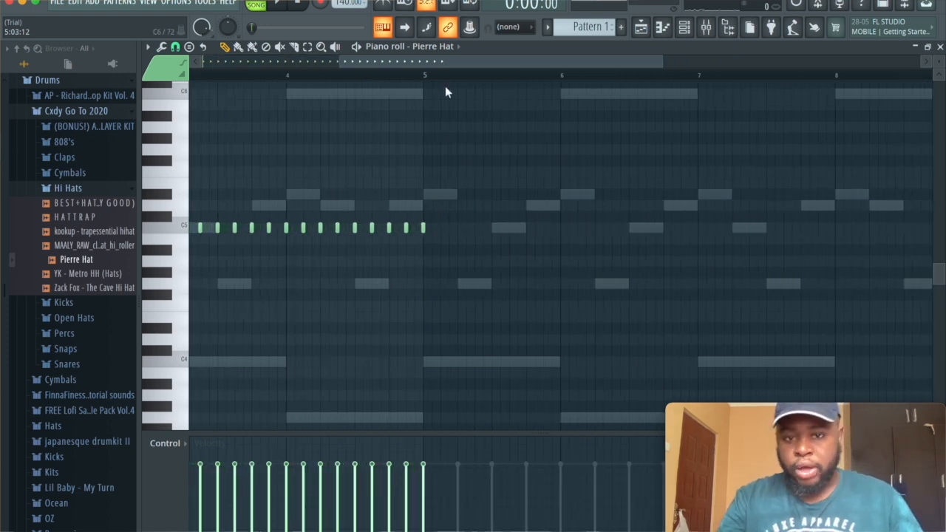
drag(463, 61, 164, 64)
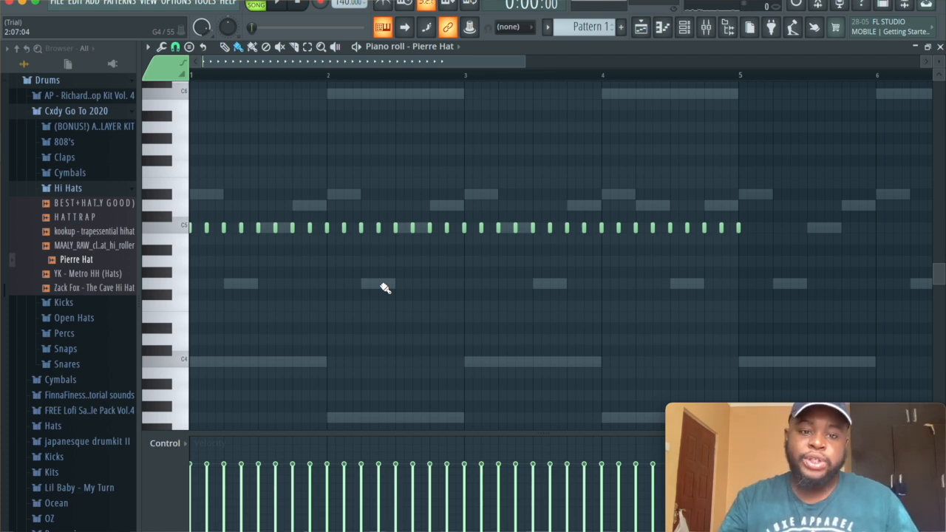
- Draw a G4 note in bar 1, shorten it to a quarter step, and duplicate it into a four-note hi-hat roll
click(247, 285)
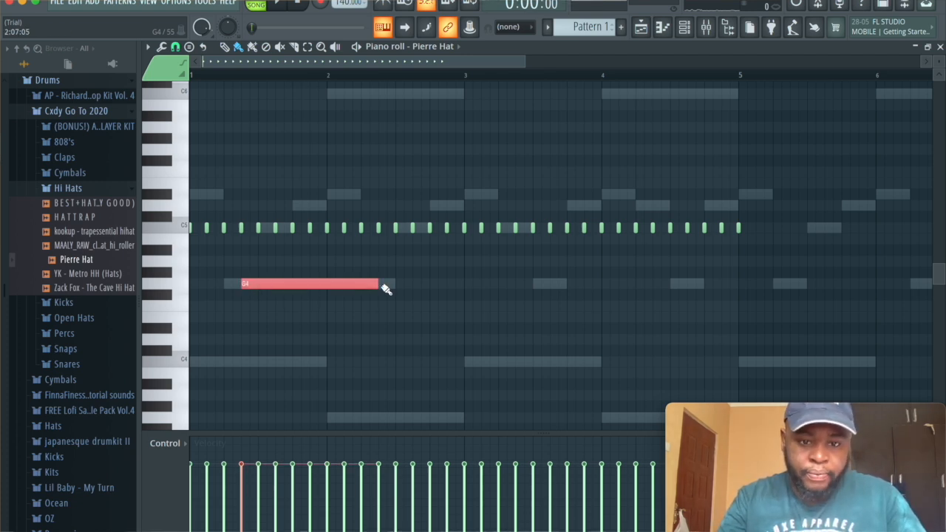
drag(377, 286, 245, 286)
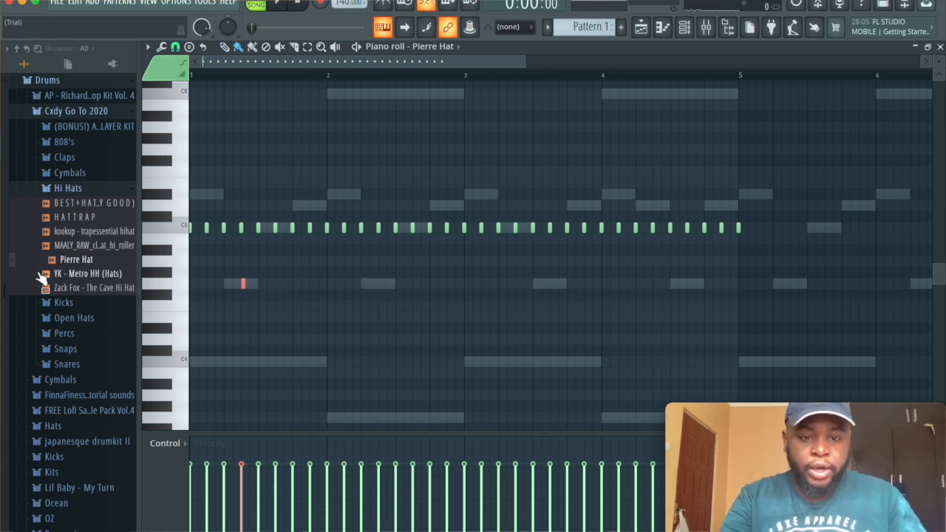
key(ctrl+b)
key(ctrl+b)
key(ctrl+b)
key(ctrl+b)
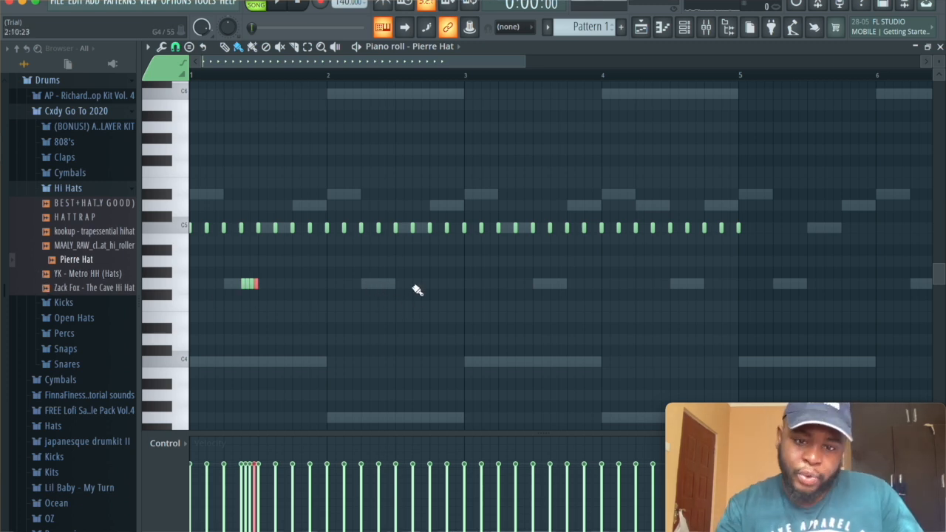
- Paint four-note hi-hat rolls on F4 in bar 2 and G4 in bars 3 and 4, plus two F#4 notes late in bar 4
drag(413, 303, 422, 308)
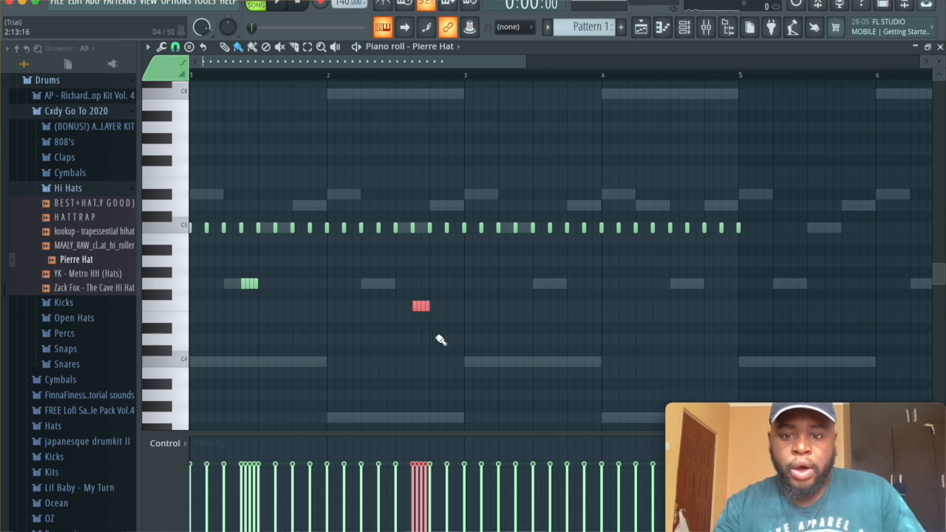
drag(518, 285, 529, 288)
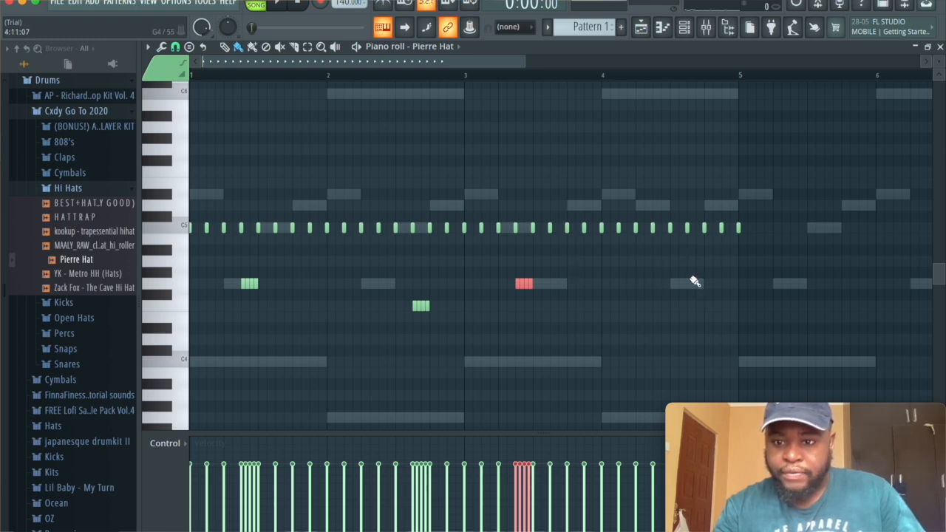
click(640, 284)
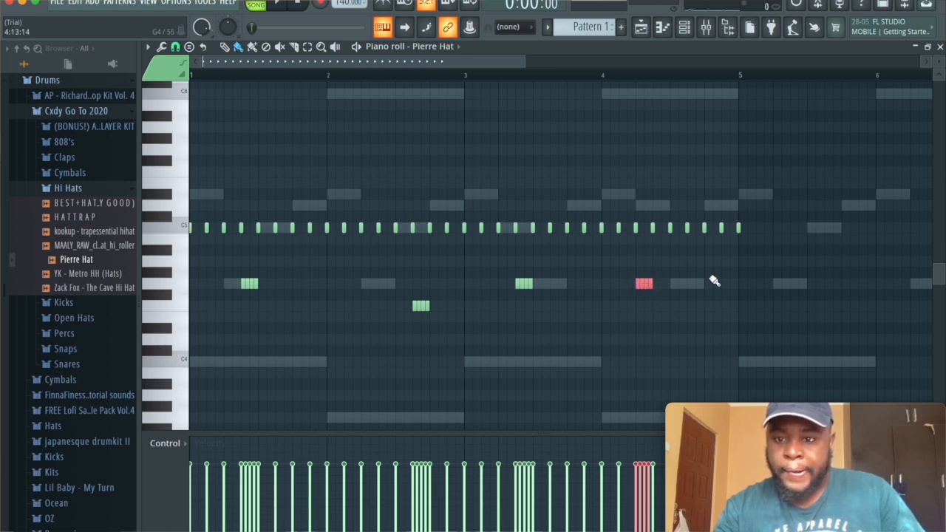
click(706, 296)
scroll(710, 297, up, 3)
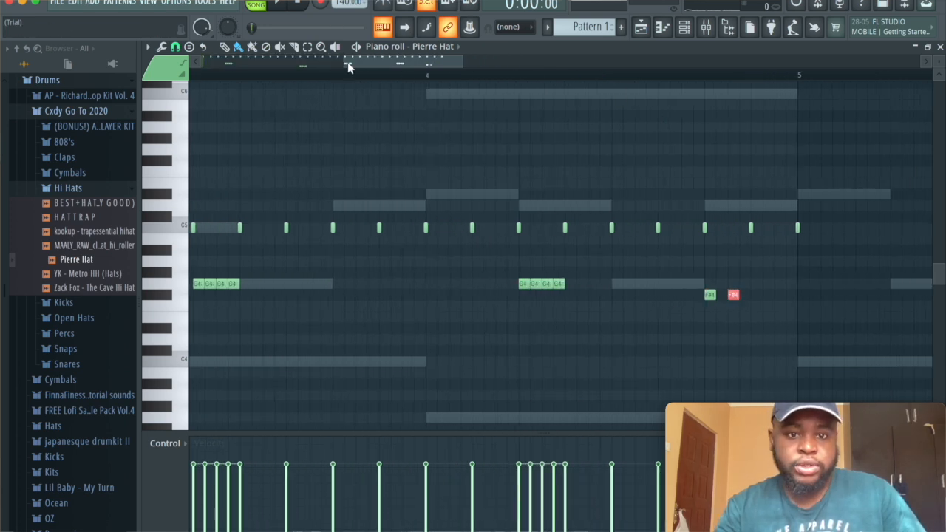
- Play back the song from bar 1 to check the Pierre Hat rolls
drag(344, 63, 190, 57)
key(space)
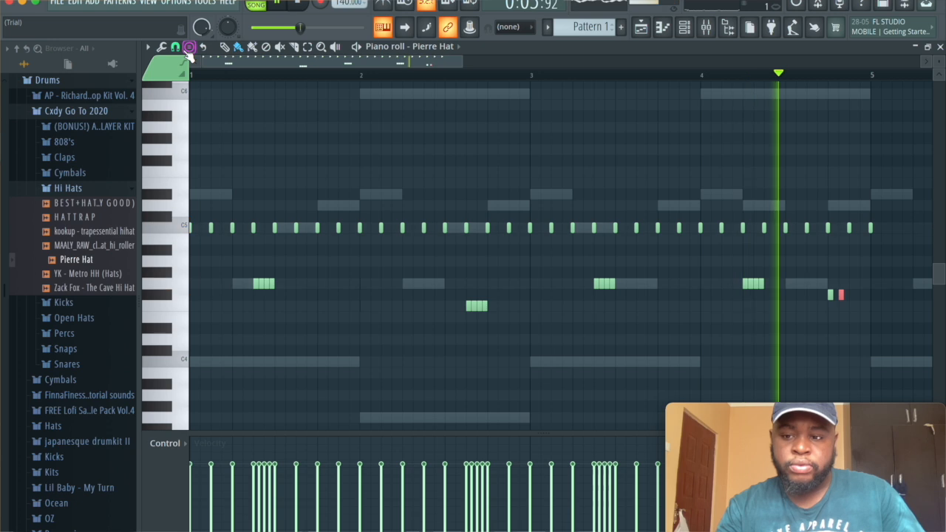
key(space)
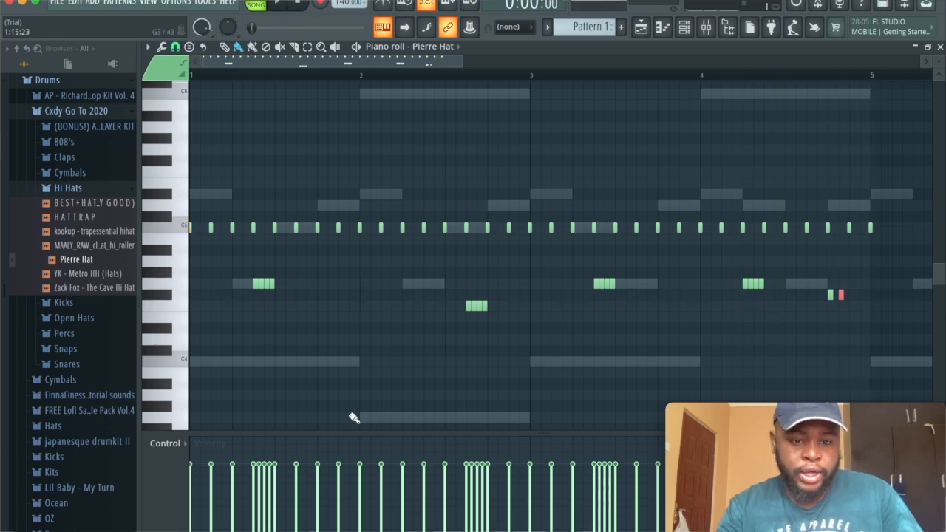
- Give the four-note Pierre Hat rolls descending velocities and lower the velocity of the second F#4 note in bar 4
drag(308, 359, 245, 280)
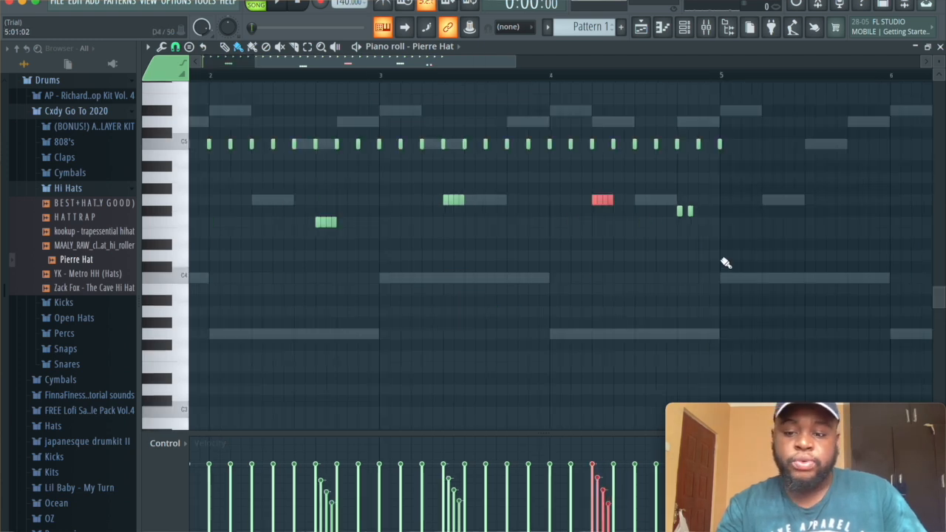
scroll(756, 258, right, 3)
drag(568, 249, 549, 220)
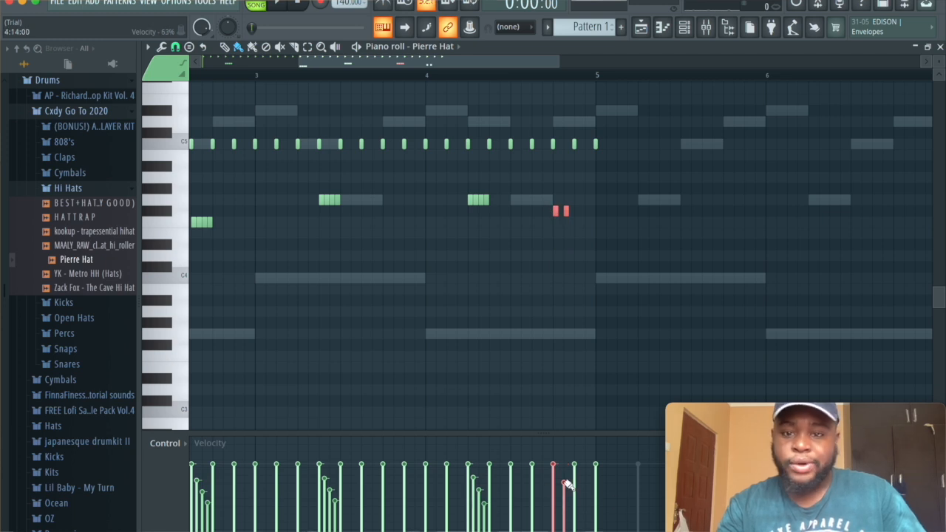
- Apply quick legato to the Pierre Hat notes and duplicate the four-bar pattern into bars 5 to 8
click(642, 234)
right_click(642, 233)
key(ctrl+l)
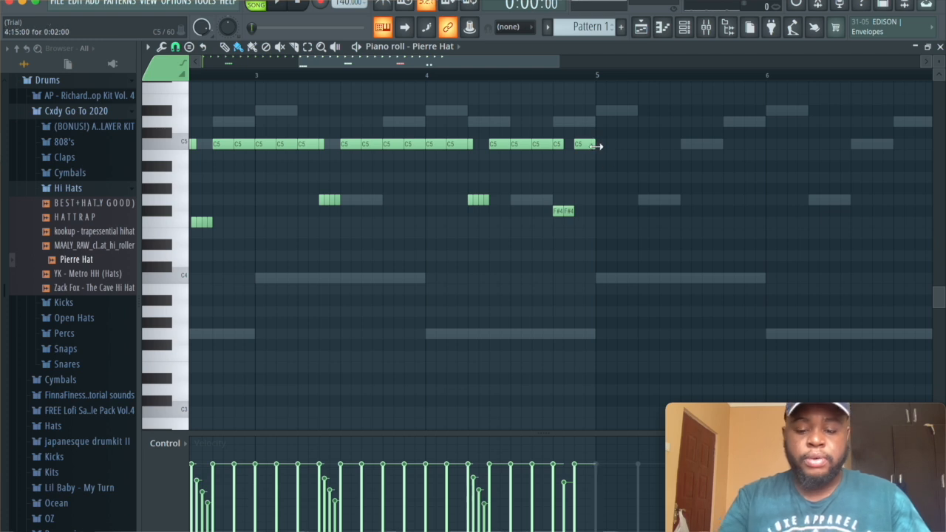
key(ctrl+b)
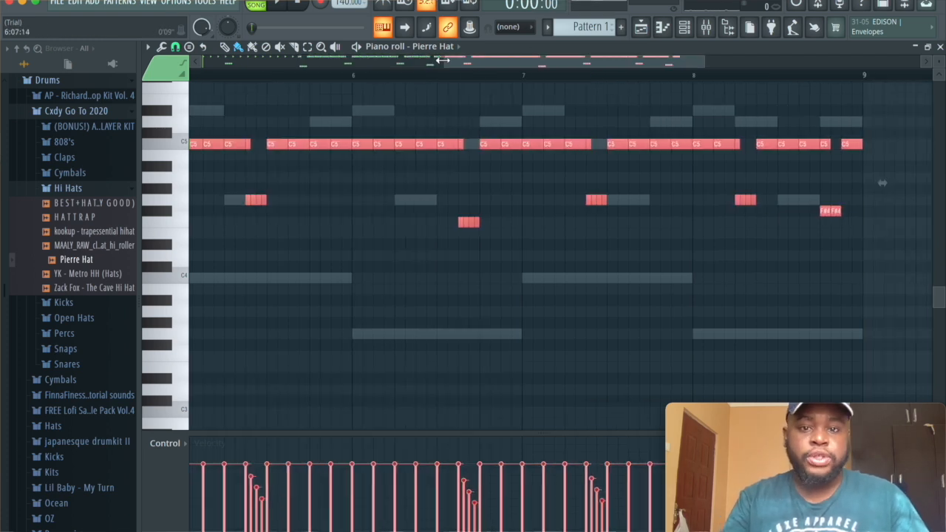
- Play back the song from bar 1 to check the duplicated Pierre Hat pattern
drag(442, 59, 3, 48)
key(space)
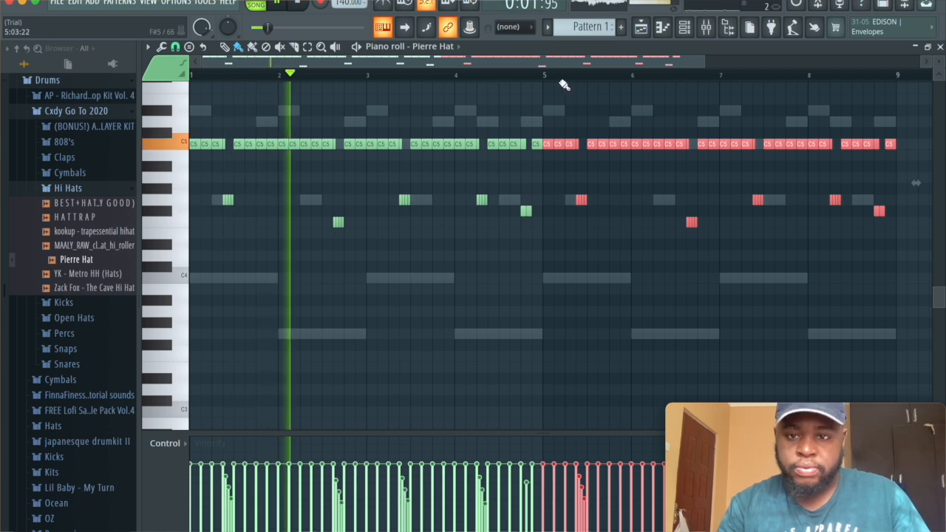
click(685, 29)
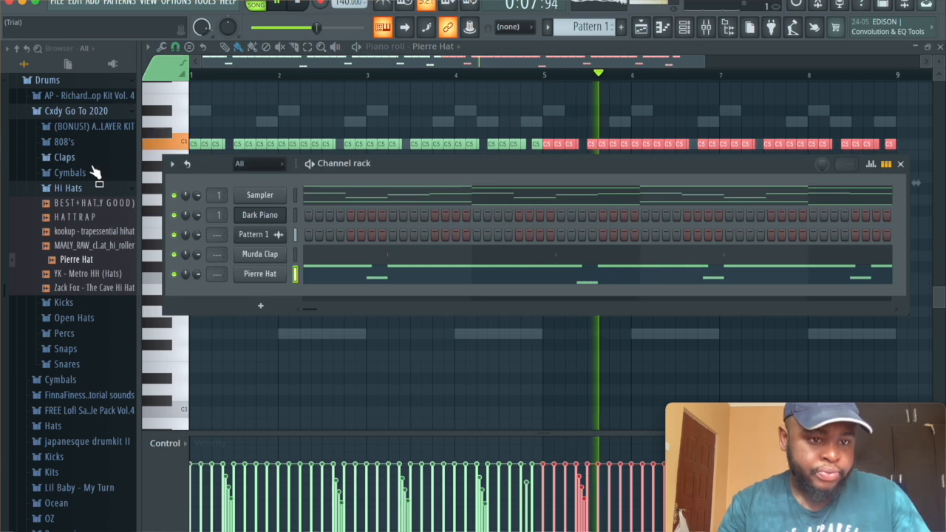
click(65, 188)
key(space)
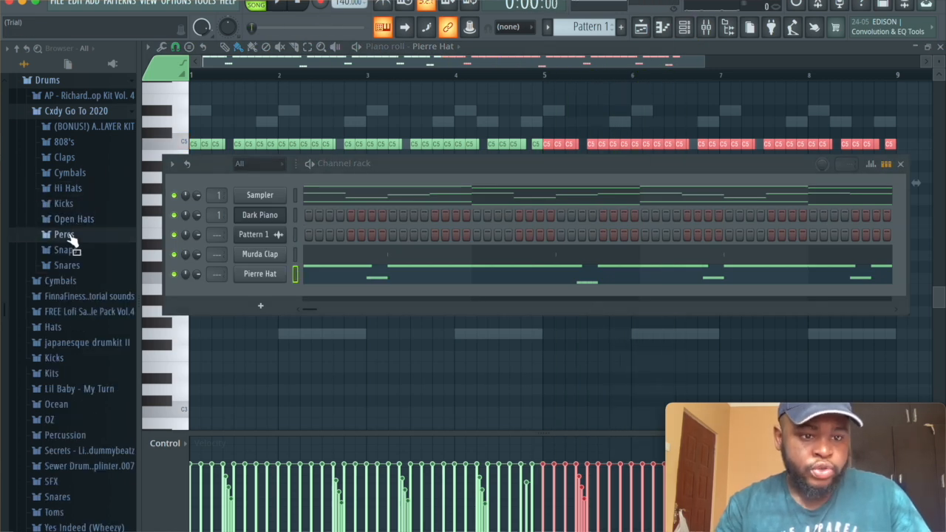
- Add the Best Perc sample from the kit's Percs folder as a new channel and open its piano roll
click(67, 234)
drag(70, 250, 249, 285)
click(685, 29)
key(p)
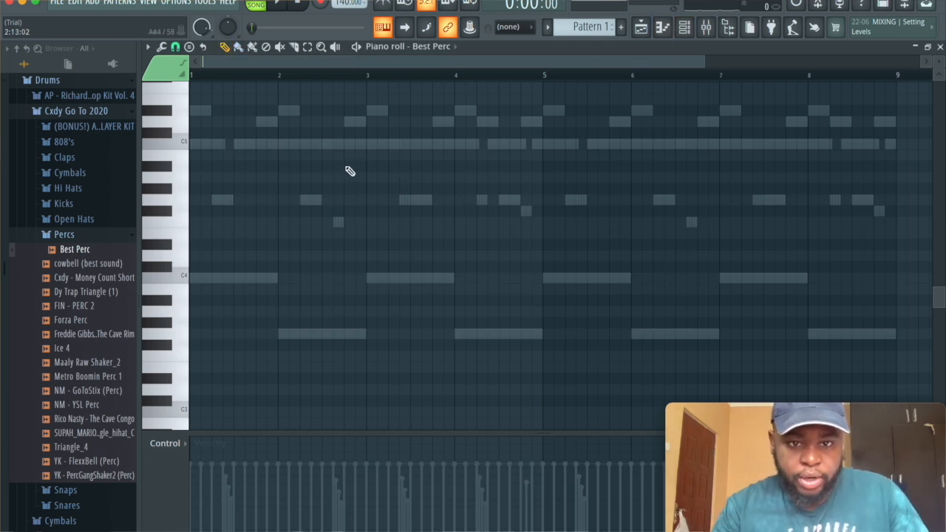
- Draw short Best Perc notes on C5 late in bars 3 and 7 and early in bar 8, nudging the bar 8 note slightly later
click(444, 145)
click(795, 145)
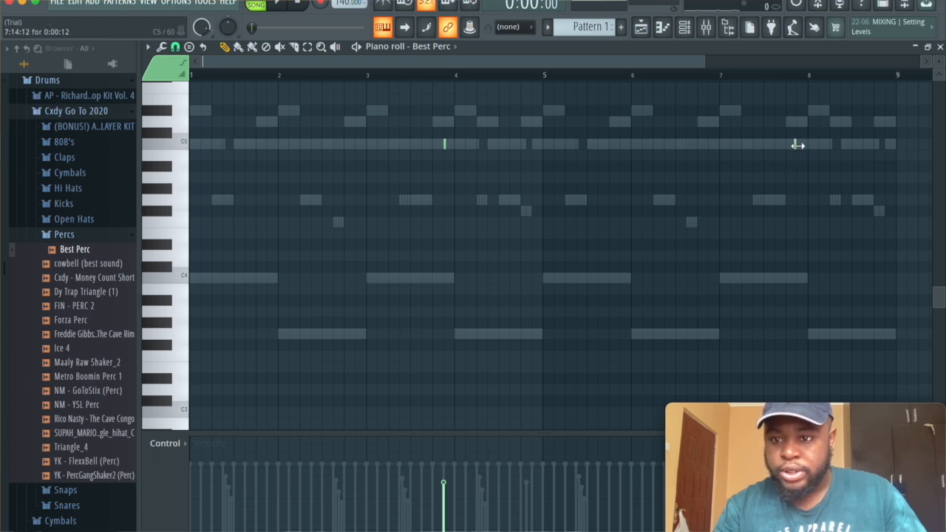
click(794, 147)
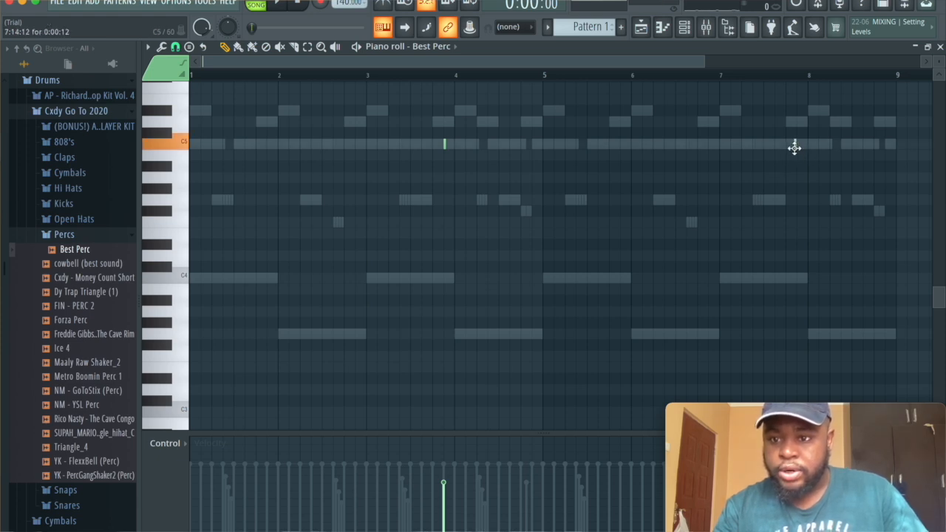
click(817, 145)
ctrl+scroll(831, 156, up, 5)
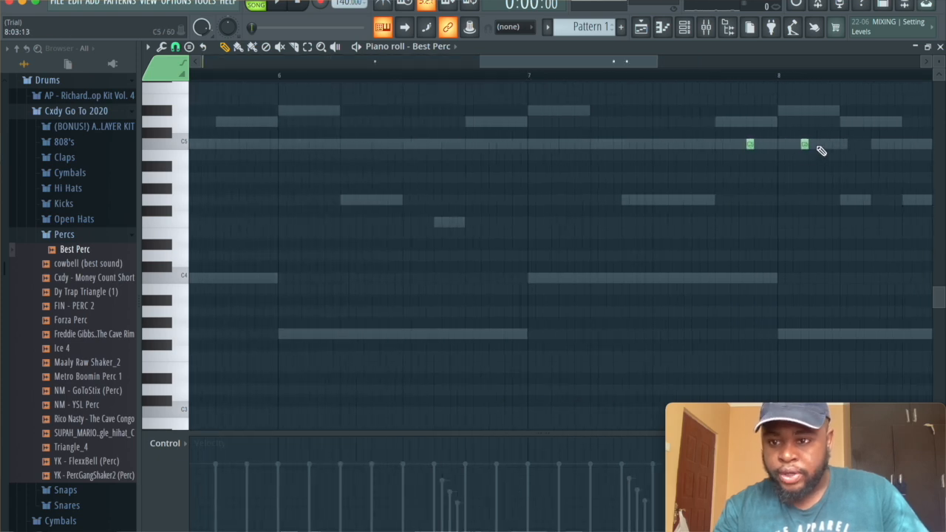
drag(805, 144, 812, 145)
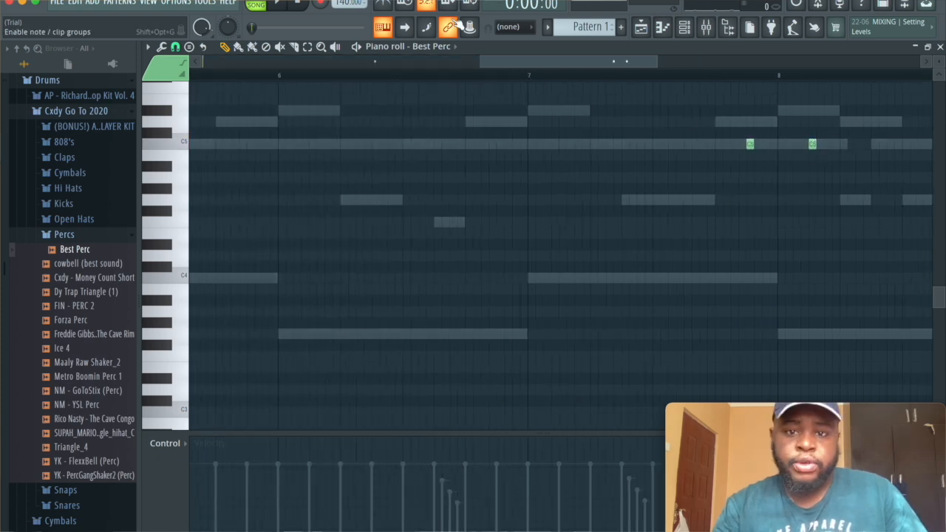
- Add the Murda OH sample from the Open Hats folder as a new channel with a hit on step 13
click(85, 219)
click(85, 235)
drag(86, 243, 288, 317)
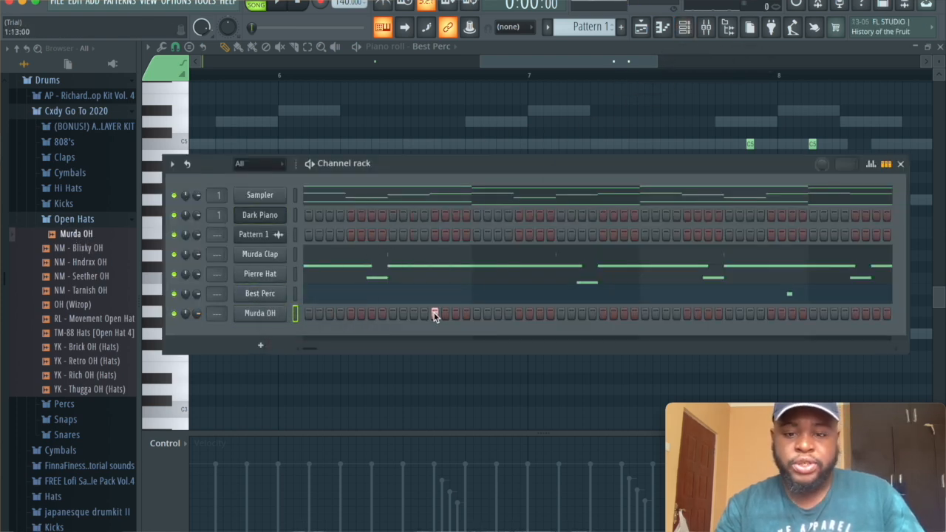
click(662, 29)
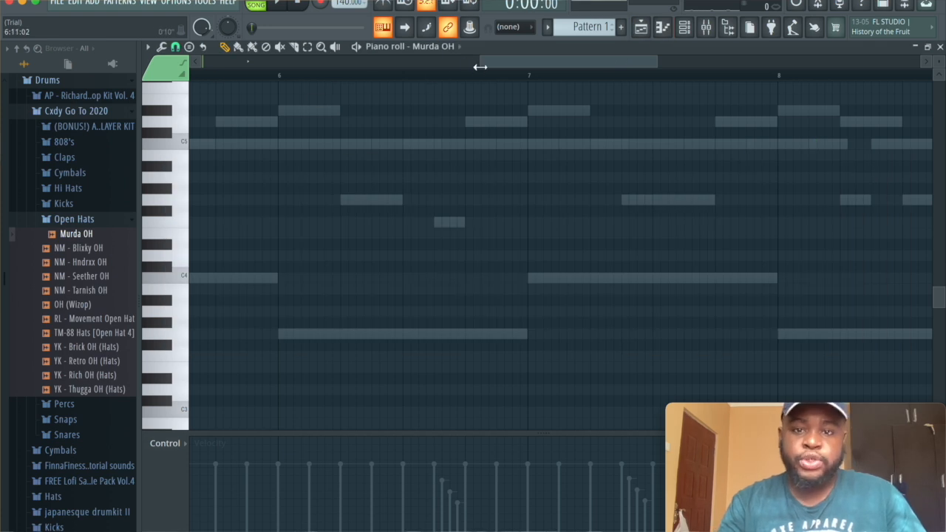
- Duplicate the two-bar Murda OH pattern through bar 8, remove the extra copy beyond it, and clear the selection
drag(480, 66, 201, 65)
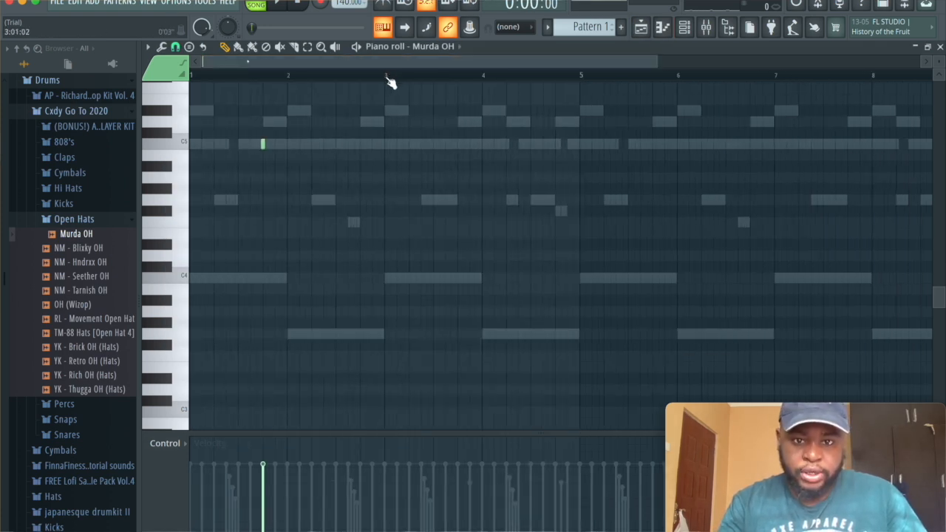
drag(385, 81, 3, 14)
key(ctrl+b)
key(ctrl+b)
key(ctrl+b)
key(ctrl+b)
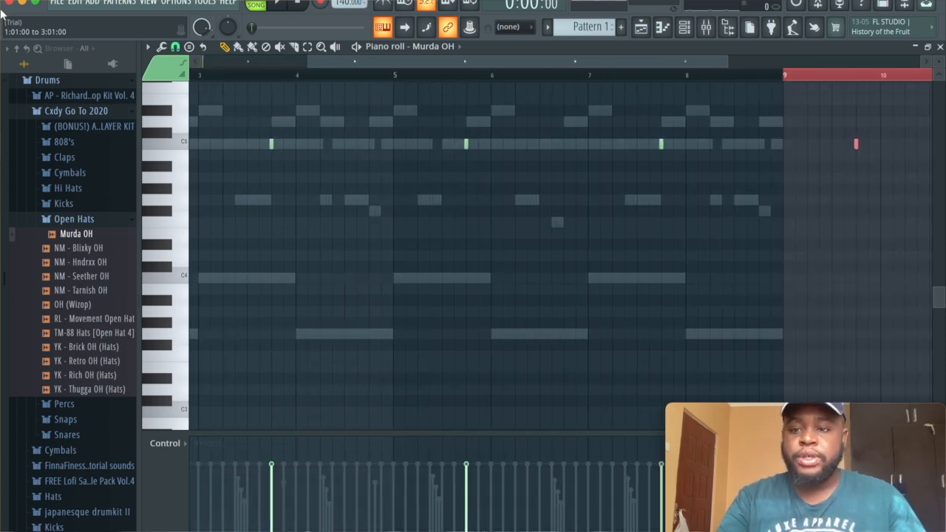
key(ctrl+z)
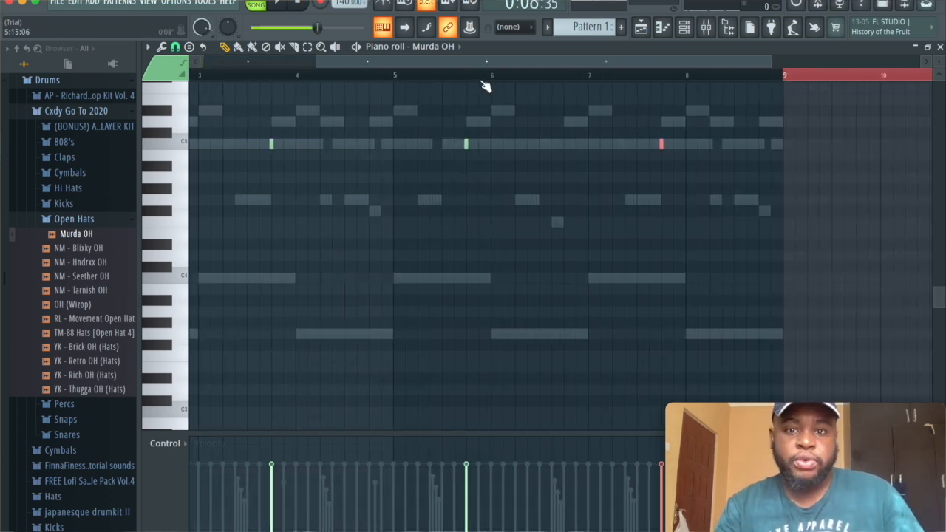
key(ctrl+d)
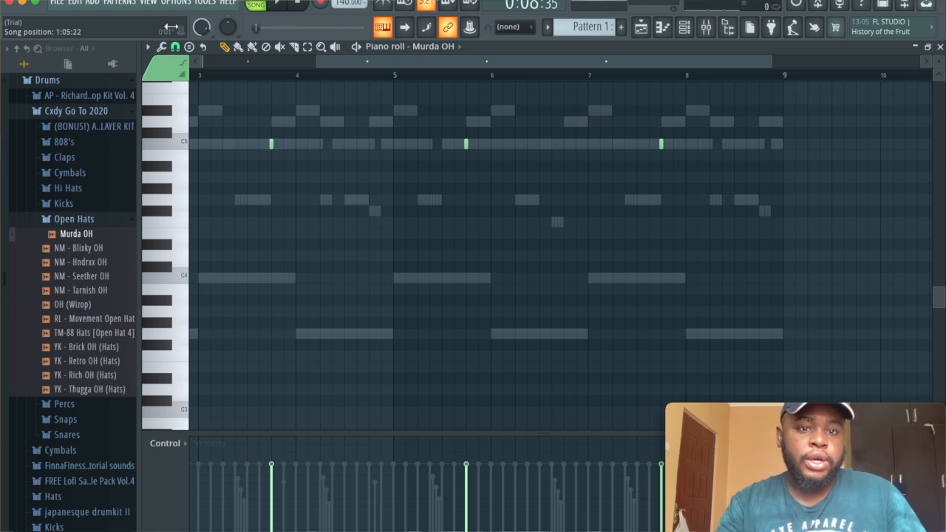
- Play back the song to check the percussion and Murda OH open hat
key(space)
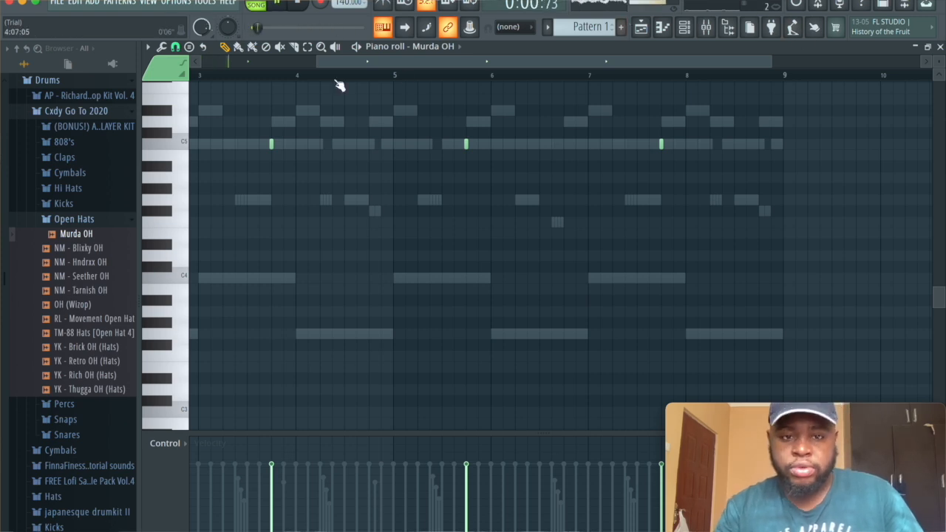
drag(318, 63, 191, 62)
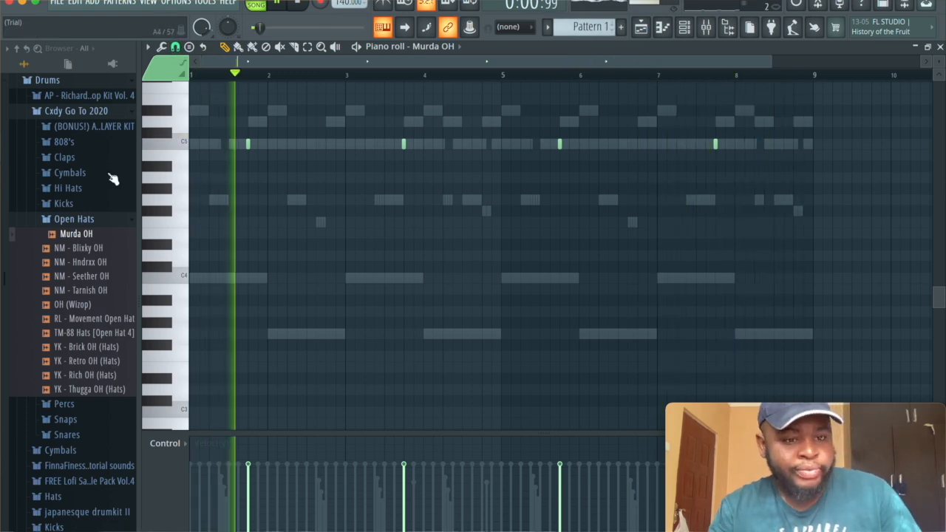
key(space)
- Add the Mhm 808 sample from the 808's folder as a new channel and open its piano roll
click(74, 219)
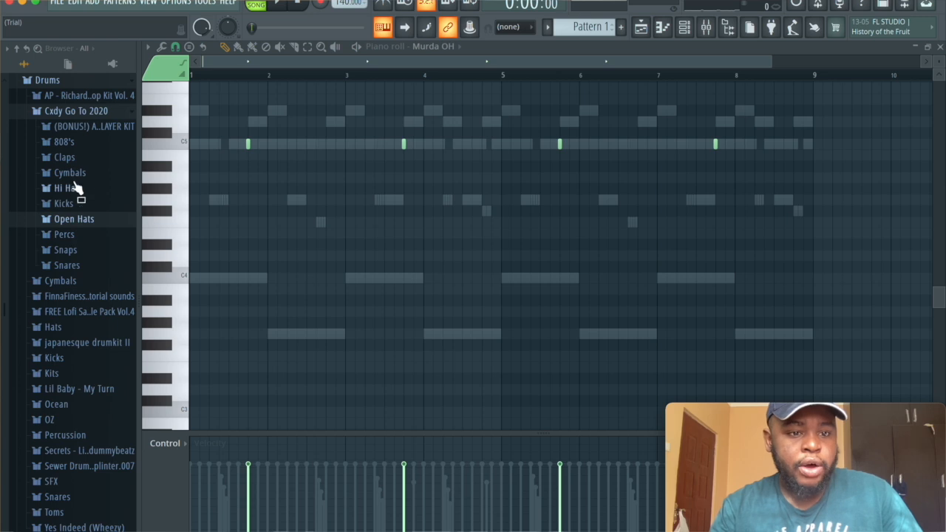
click(77, 130)
click(78, 132)
click(71, 142)
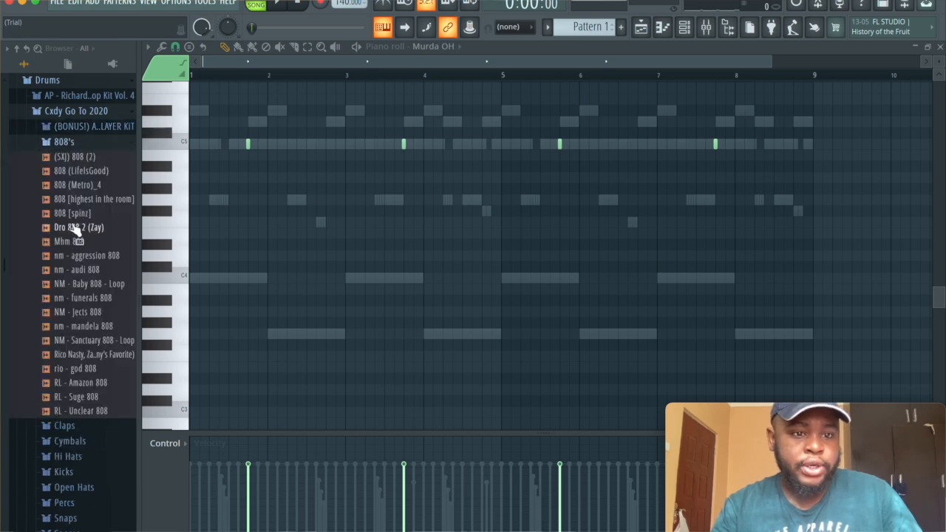
drag(76, 242, 352, 325)
click(663, 33)
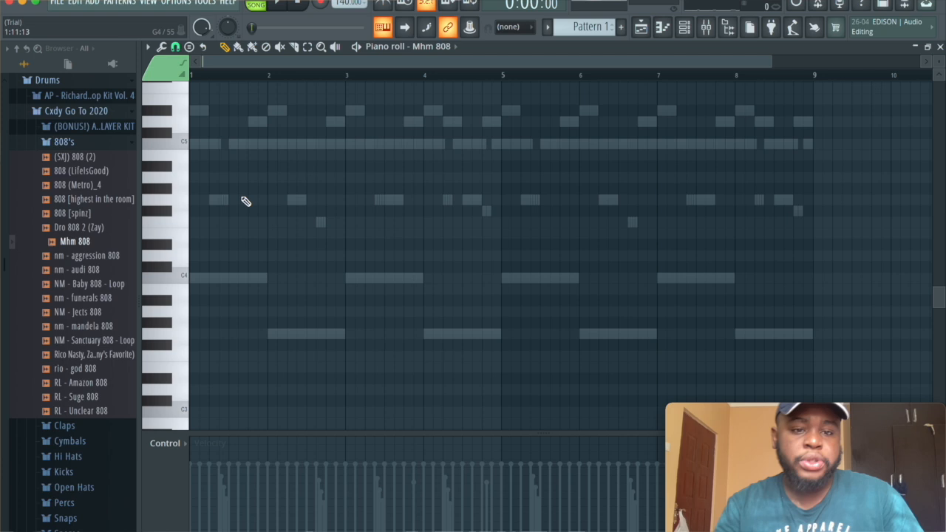
- Draw Mhm 808 notes on C5 at bar 1 and twice on A5 in bar 2, stretched end to end using a temporary C5 at bar 3
drag(200, 162, 159, 132)
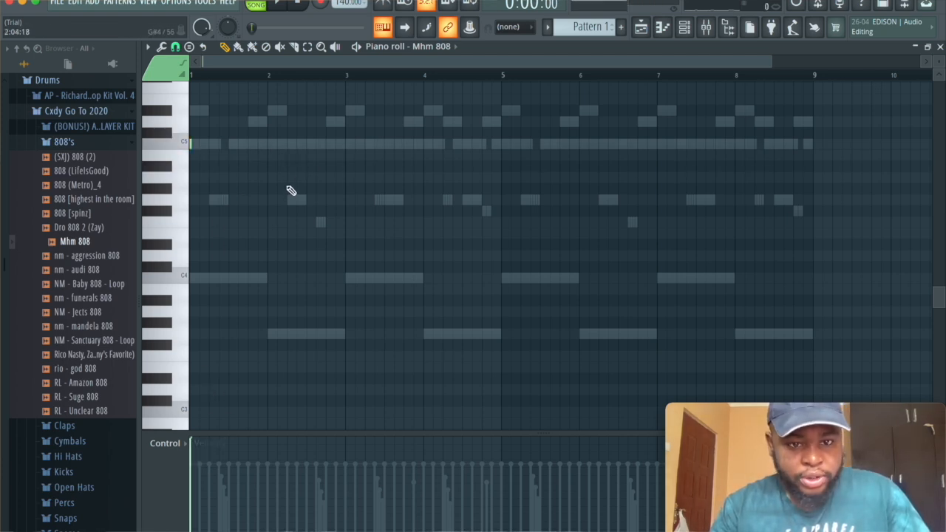
scroll(284, 144, up, 5)
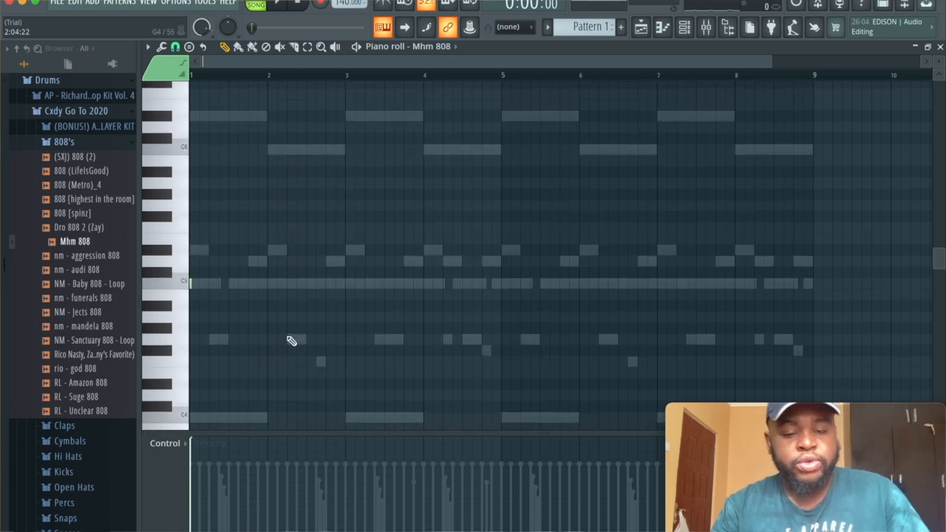
click(287, 183)
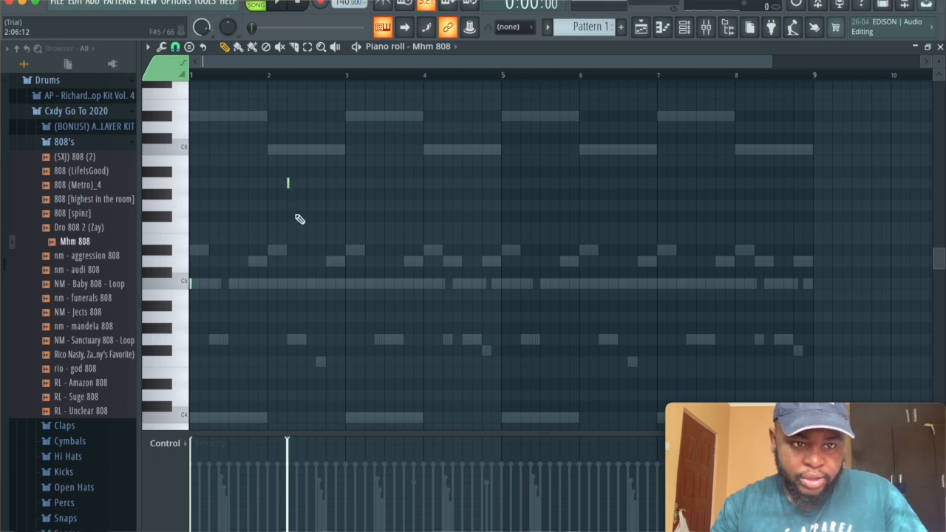
scroll(298, 214, up, 3)
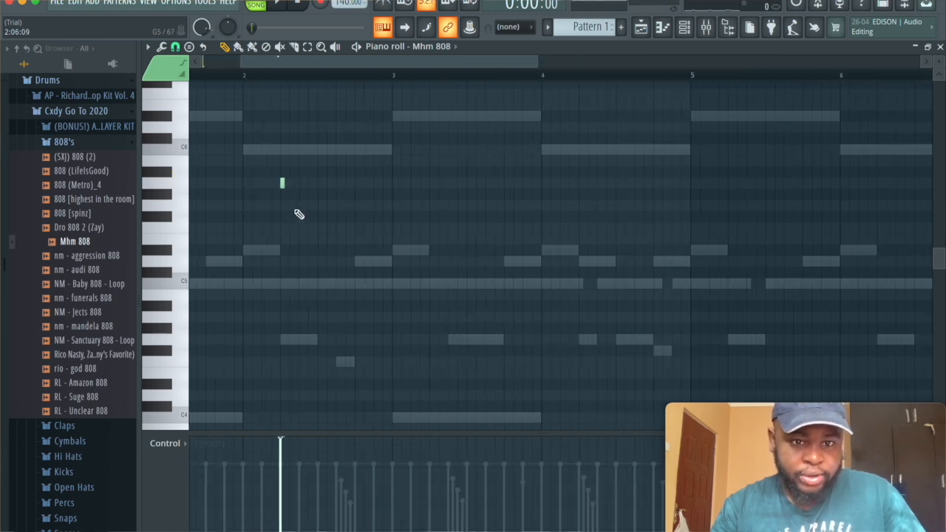
click(336, 184)
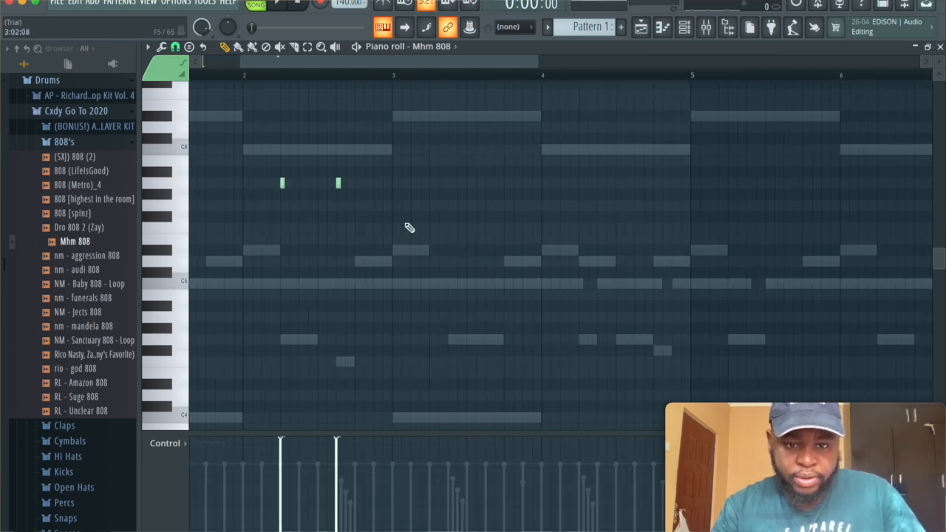
click(392, 285)
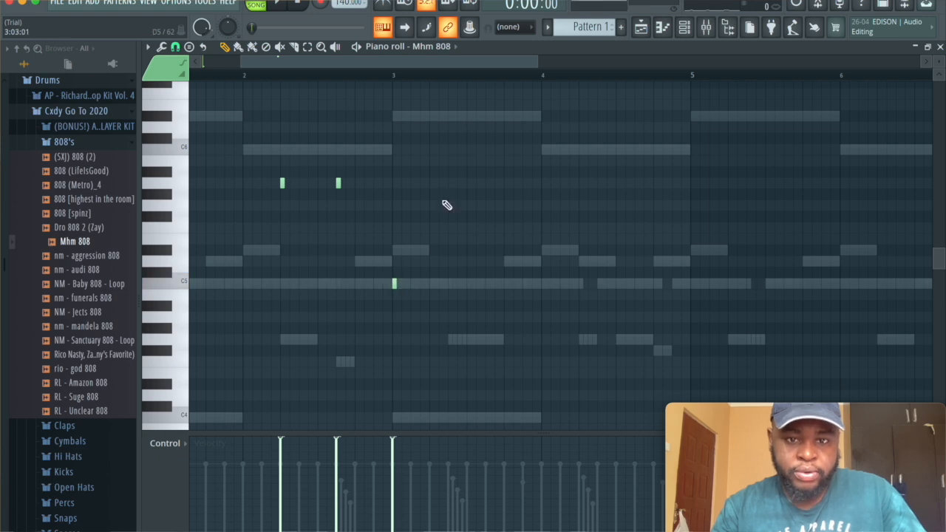
drag(539, 61, 781, 173)
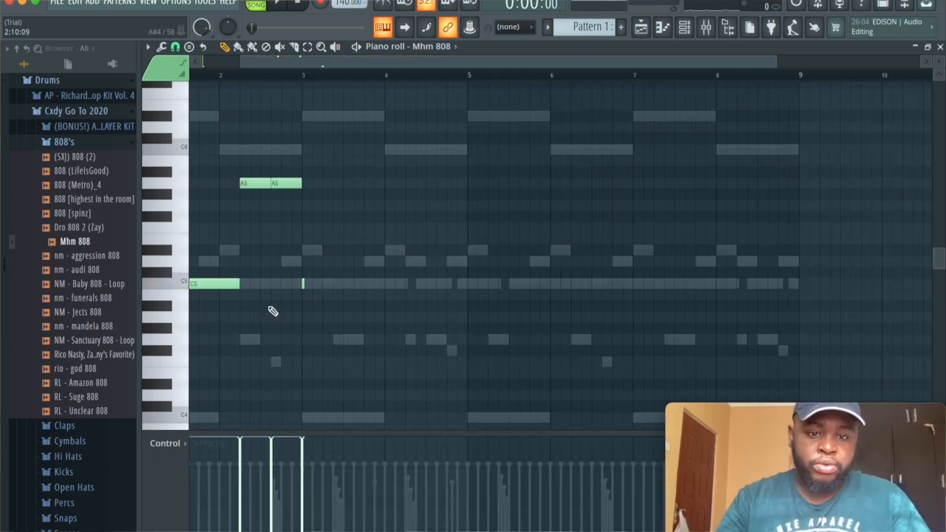
right_click(303, 286)
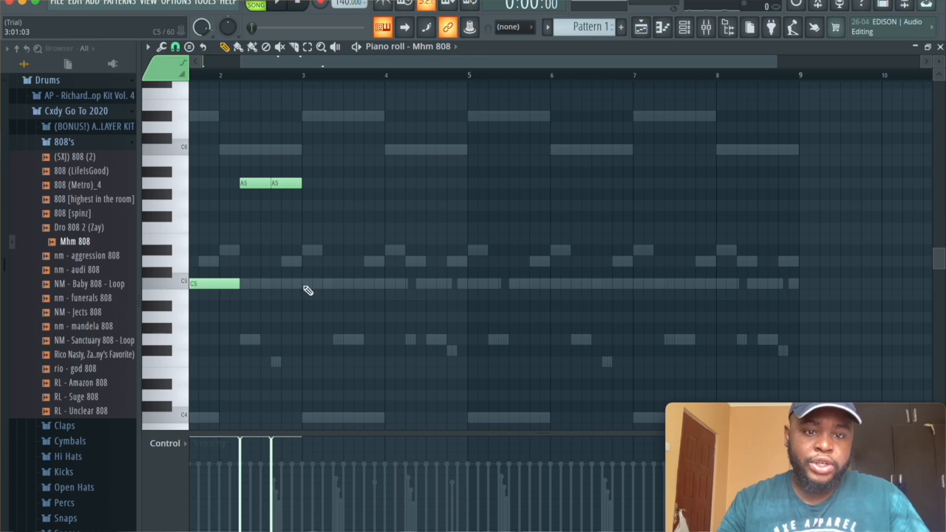
- Lower both A5 notes in bar 2 to G5 and duplicate the two-bar 808 phrase into bars 3 and 4
drag(303, 203, 195, 166)
key(Down)
key(Down)
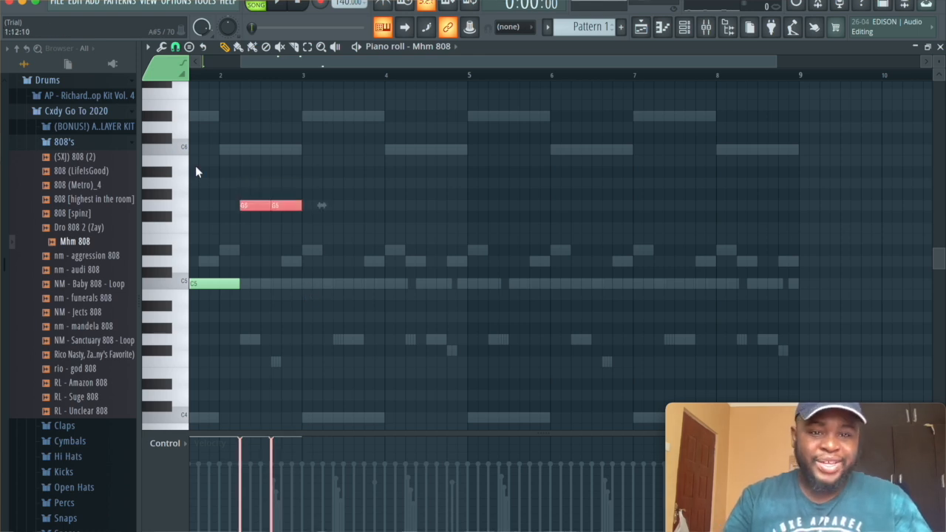
drag(340, 179, 185, 333)
key(ctrl+b)
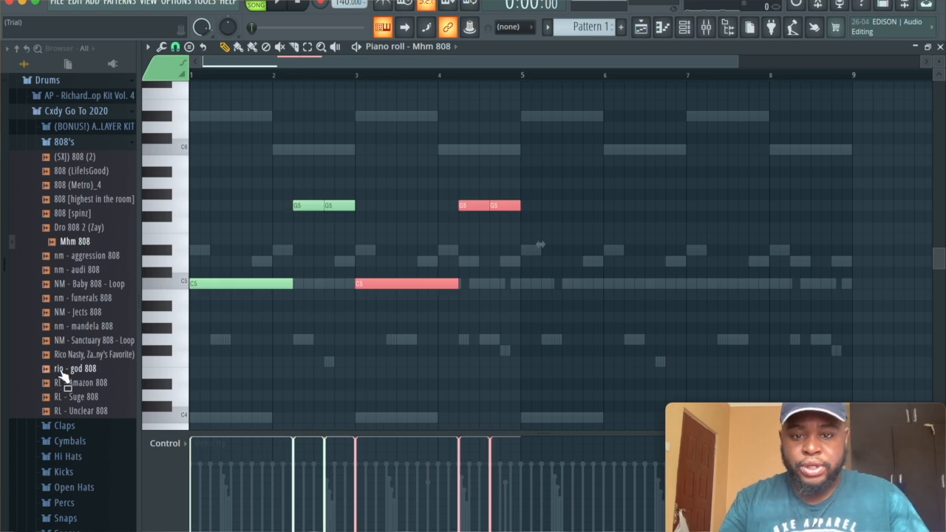
- Split the first G5 808 note of bar 4 into a short G5 followed by a longer G5 reaching the last note
drag(482, 244, 471, 190)
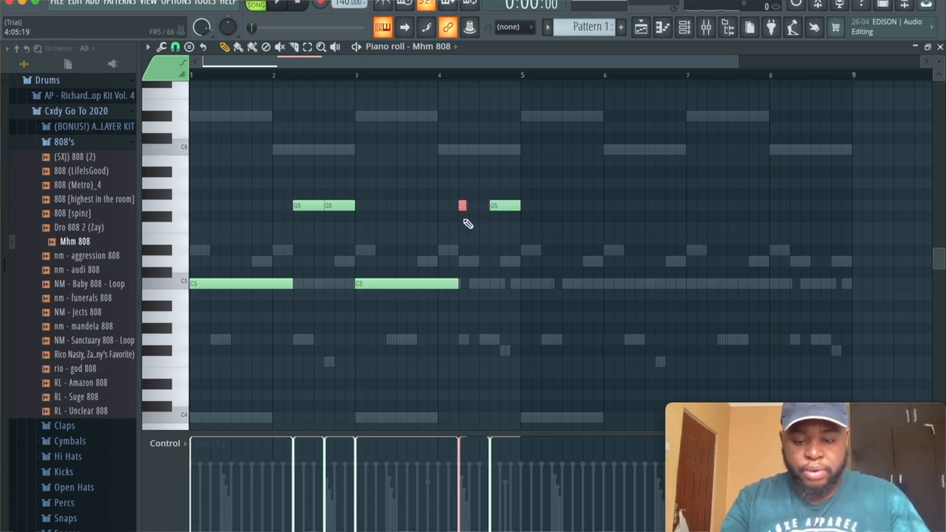
ctrl+scroll(468, 223, up, 3)
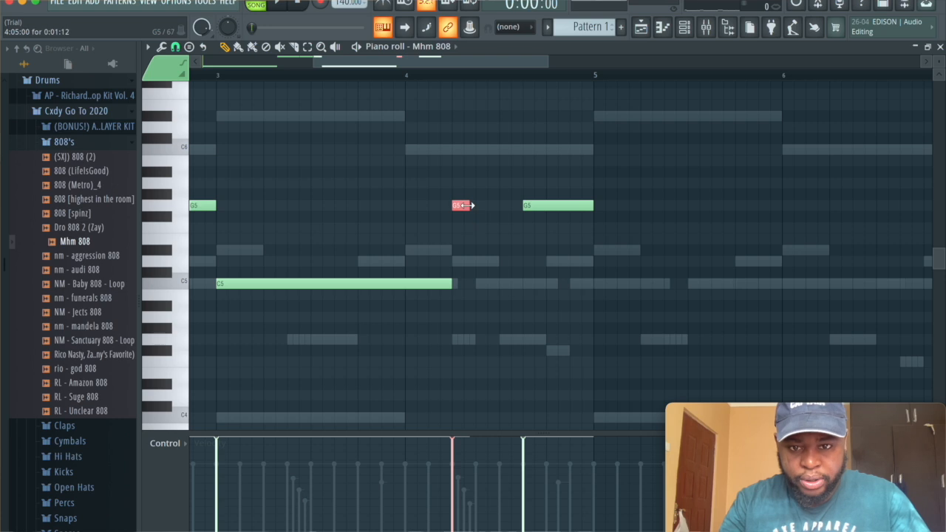
key(ctrl+b)
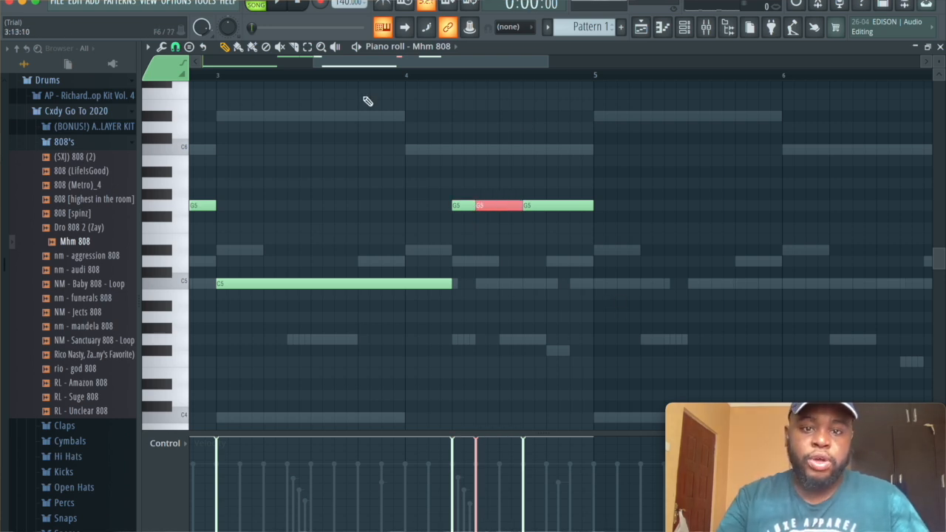
click(311, 66)
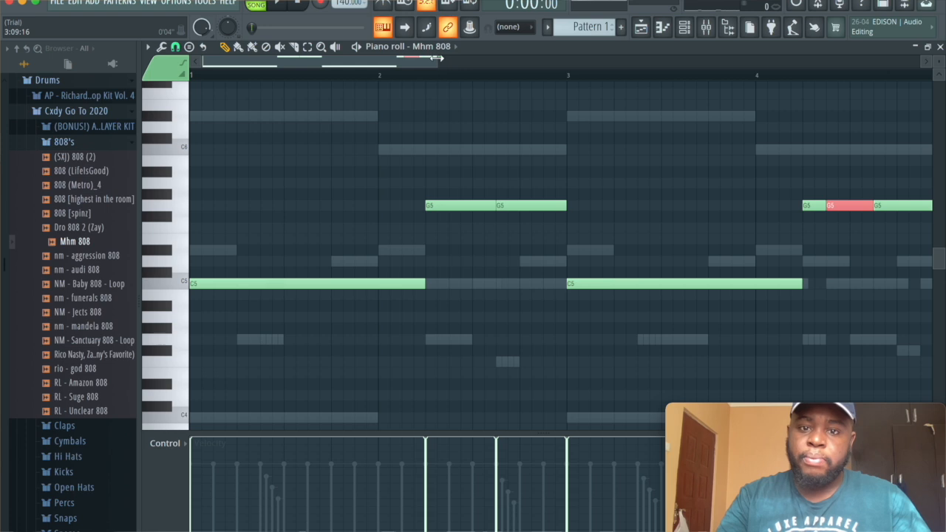
drag(438, 58, 811, 59)
- Shape the Mhm 808 volume envelope with maximum hold and zero attack, decay, sustain and release
click(685, 27)
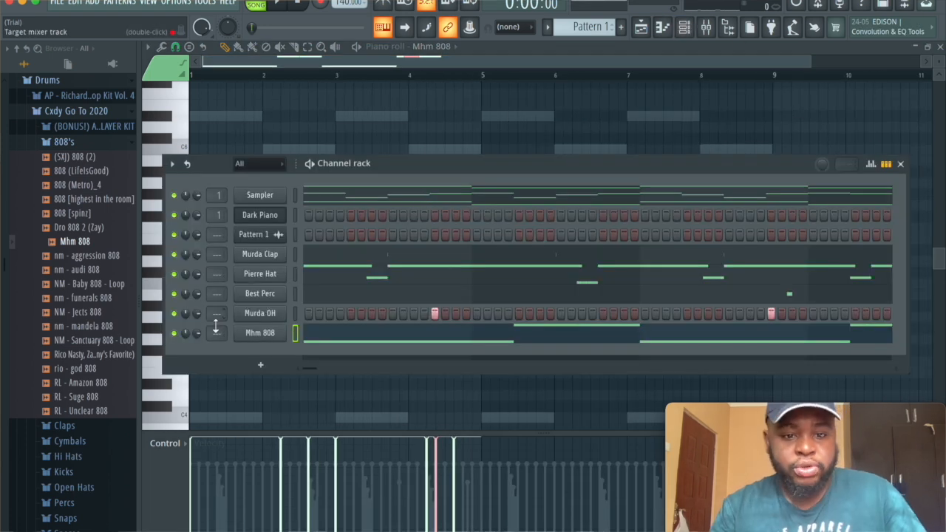
click(251, 333)
click(257, 170)
drag(253, 300, 252, 329)
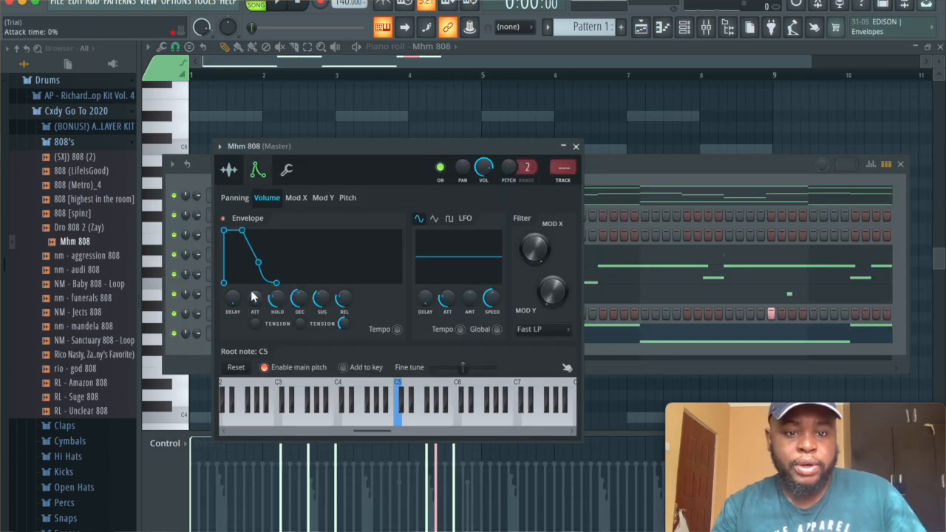
click(201, 354)
click(268, 334)
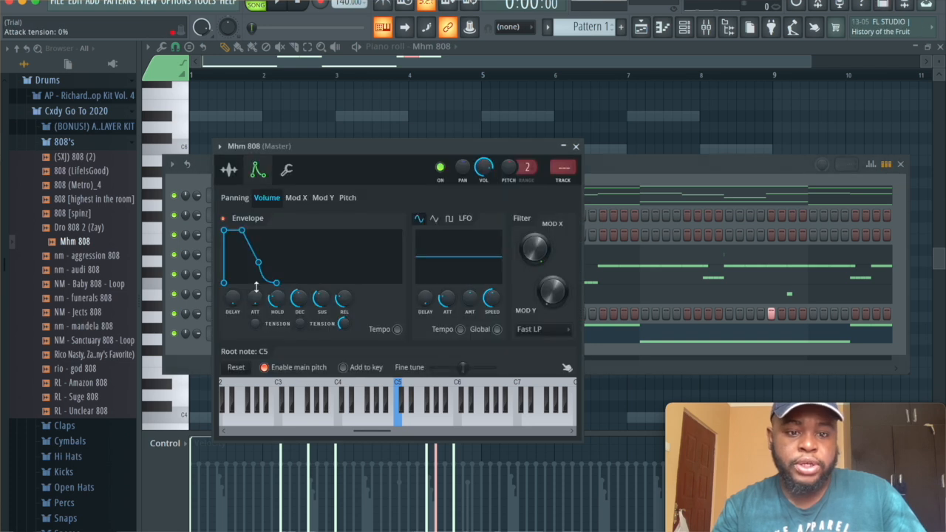
drag(277, 298, 301, 325)
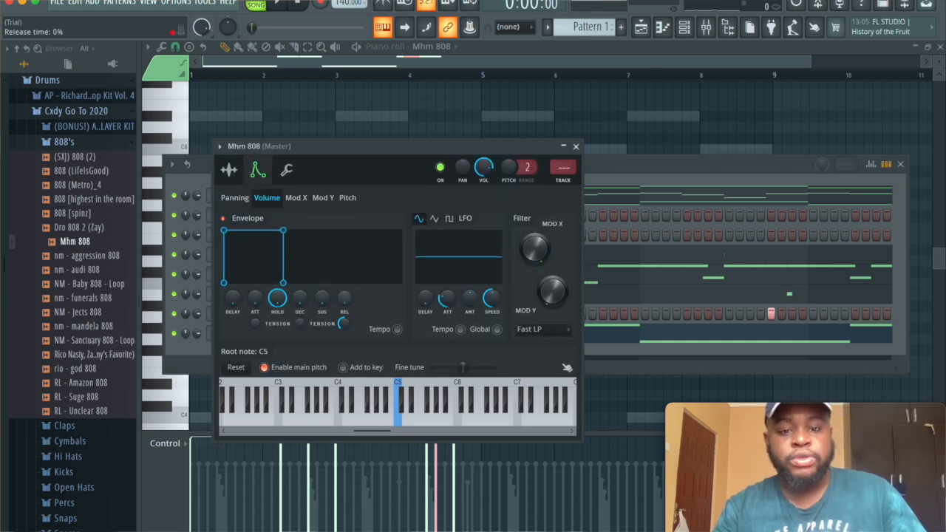
click(576, 146)
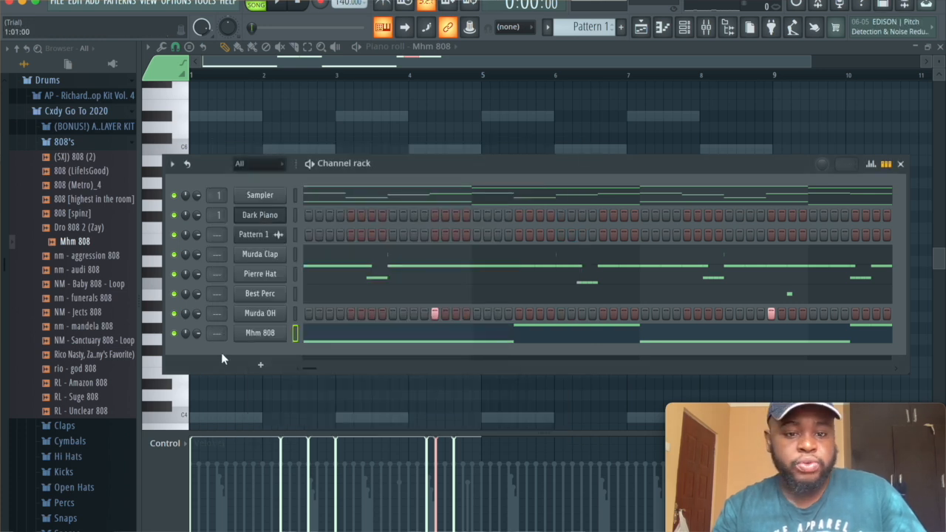
- Make the Mhm 808 channel cut itself when retriggered, using cut group 2 by 2
click(260, 334)
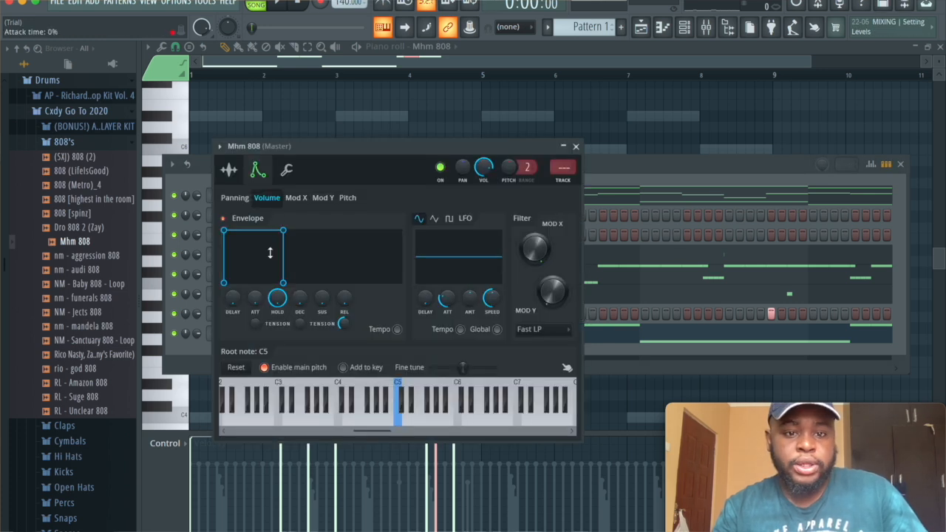
click(287, 172)
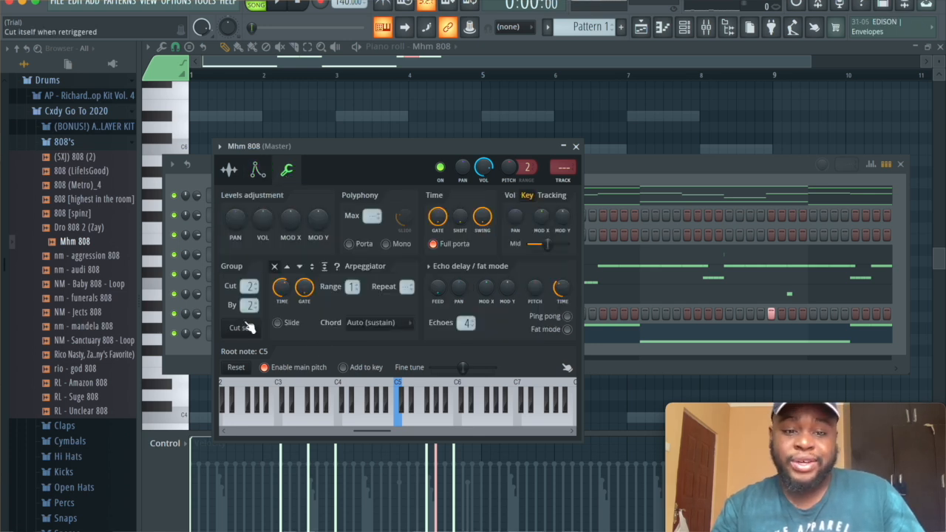
click(576, 146)
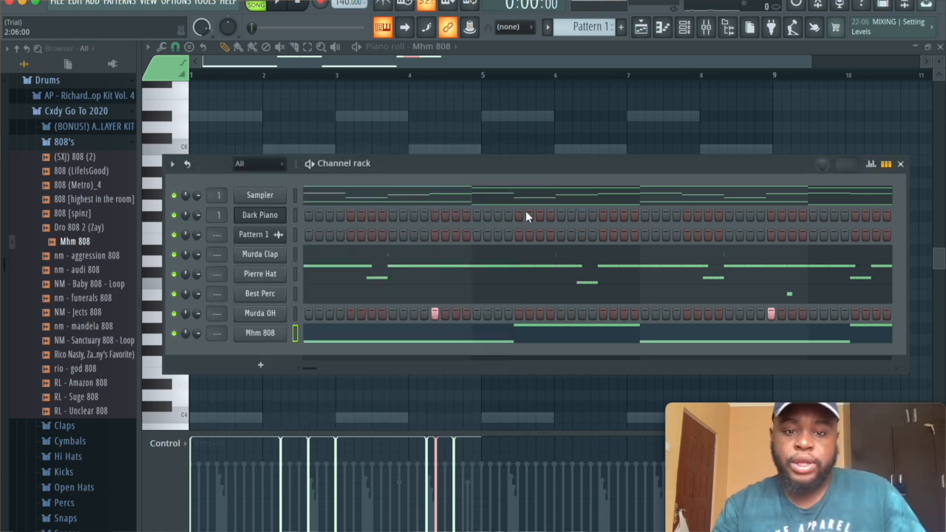
- Duplicate the four-bar Mhm 808 phrase into bars 5 to 8 of its piano roll
click(662, 27)
click(479, 273)
right_click(479, 273)
key(ctrl+b)
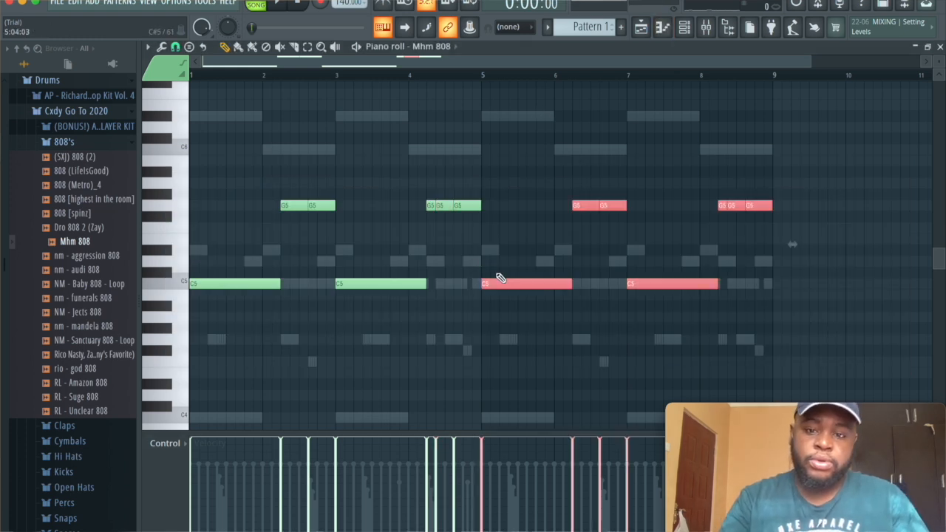
- Play the song and lower the middle G5 808 note in bar 8 to D#5
key(space)
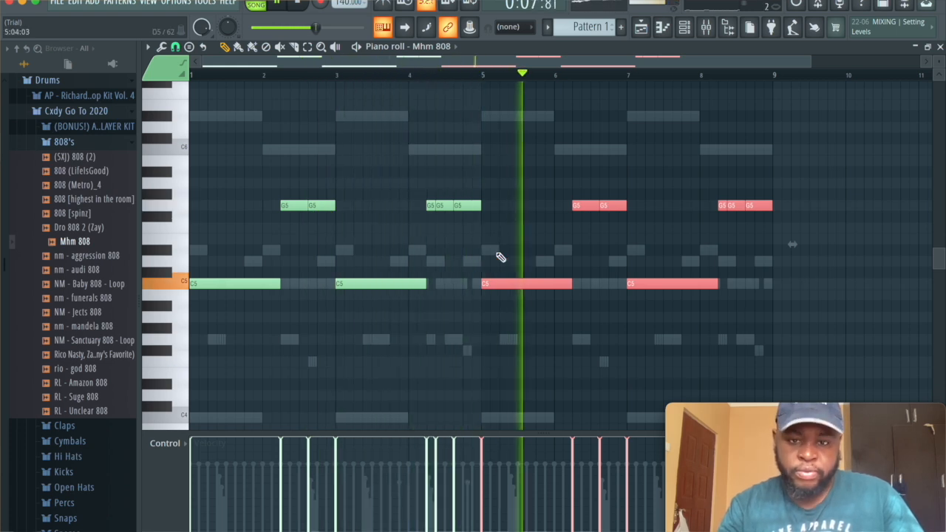
scroll(494, 209, up, 4)
scroll(495, 211, down, 2)
scroll(495, 210, down, 2)
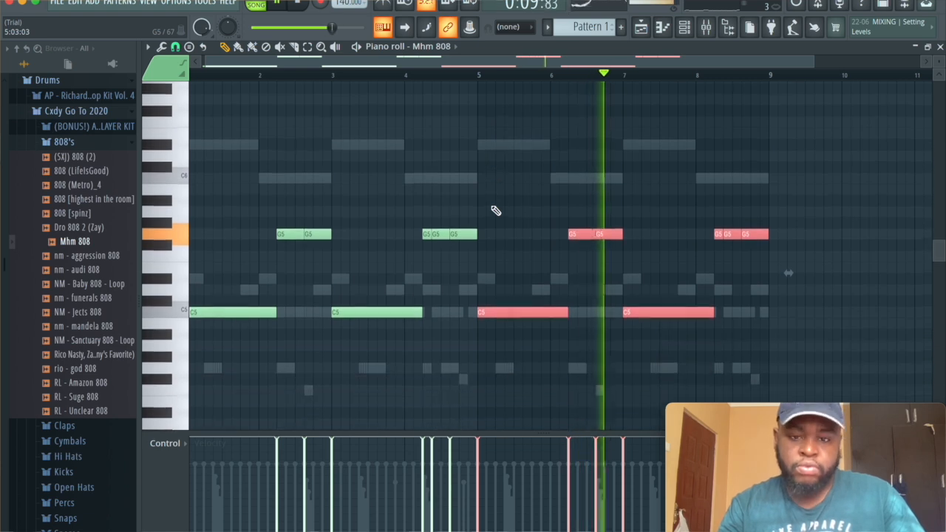
click(444, 251)
click(730, 234)
key(Down)
key(Down)
key(Down)
key(Down)
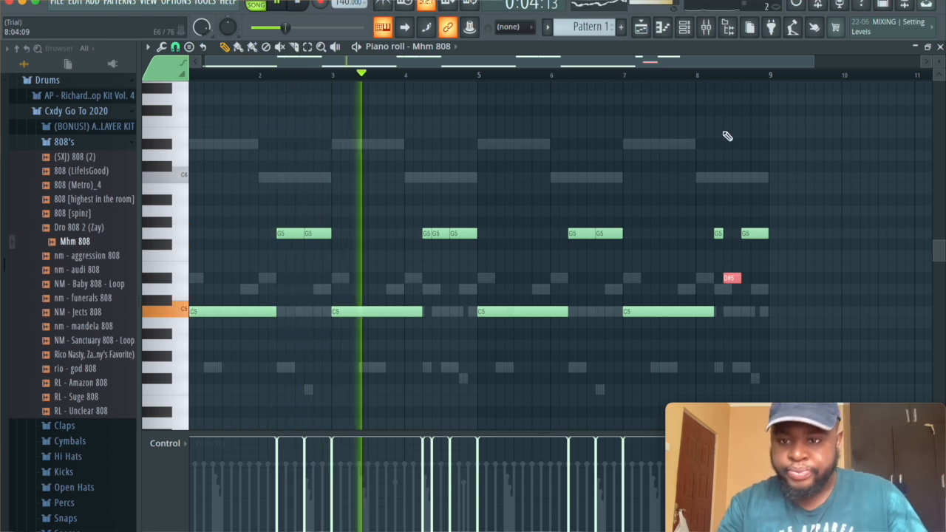
- Stop playback, add the nm - berry kick sample from the Kicks folder as a new channel and open its piano roll
click(685, 29)
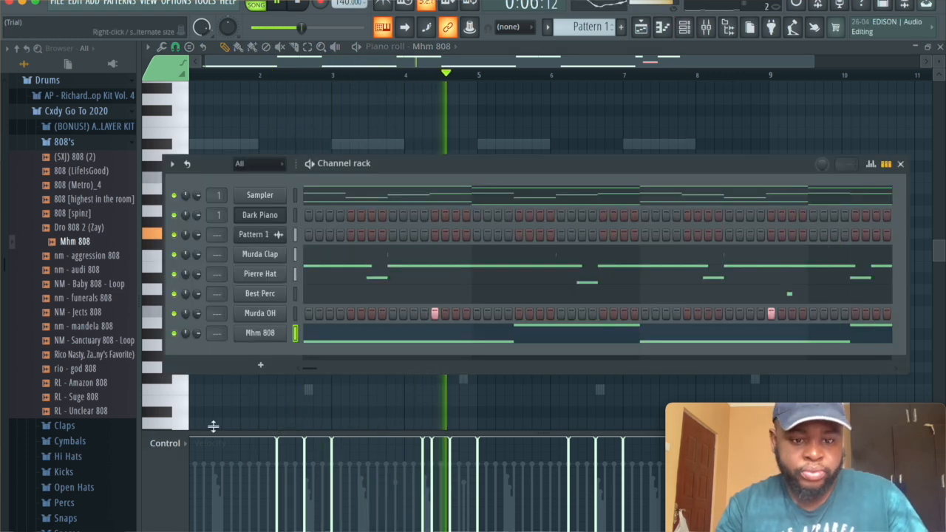
key(space)
click(101, 141)
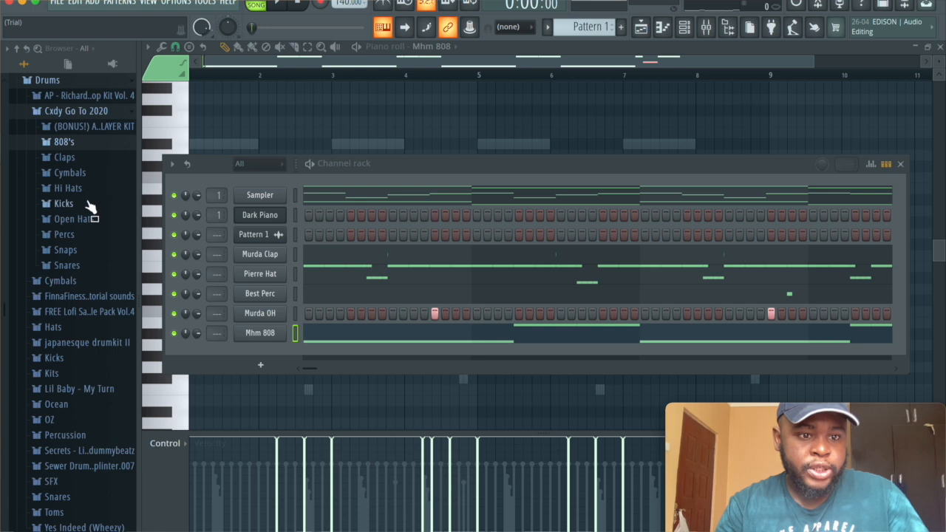
click(75, 205)
click(92, 218)
drag(95, 223, 243, 347)
click(662, 27)
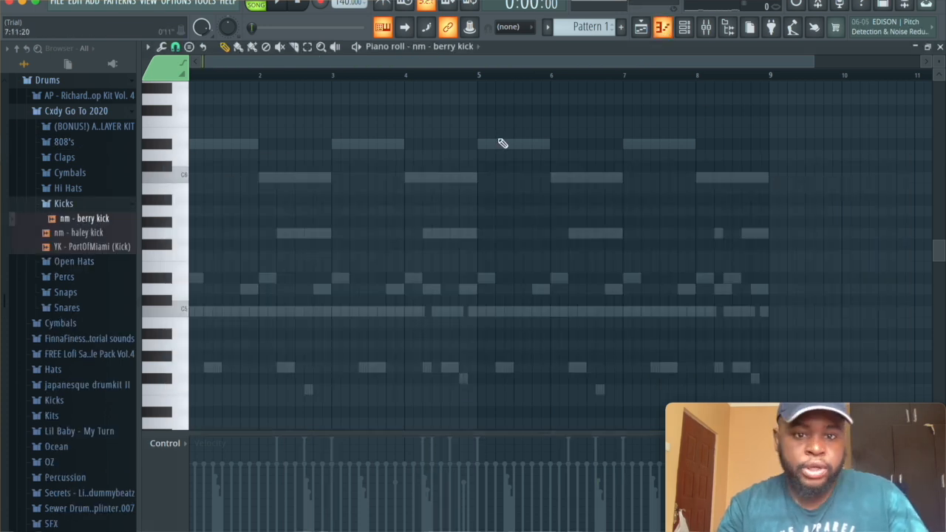
- Draw C5 kick notes in bars 1 to 4 at each 808 pitch change, plus one under the last G5 of bar 4
click(284, 312)
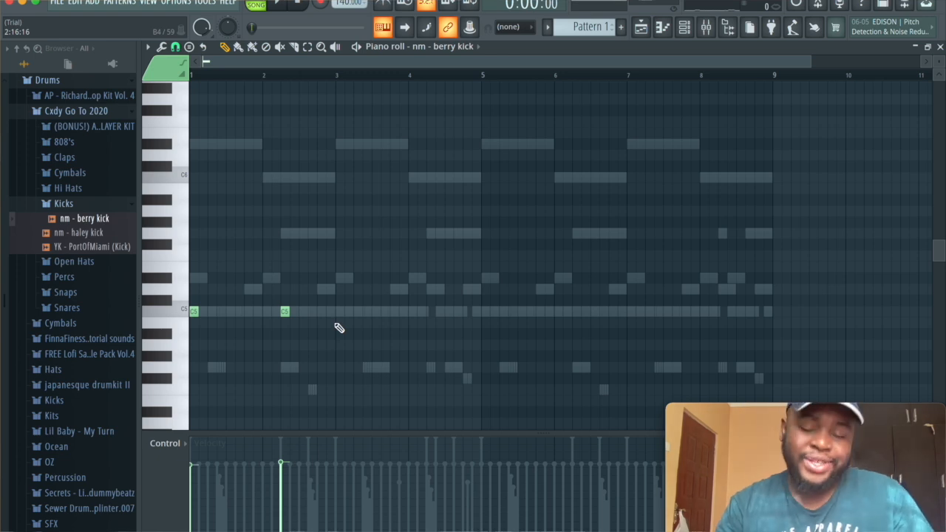
click(338, 312)
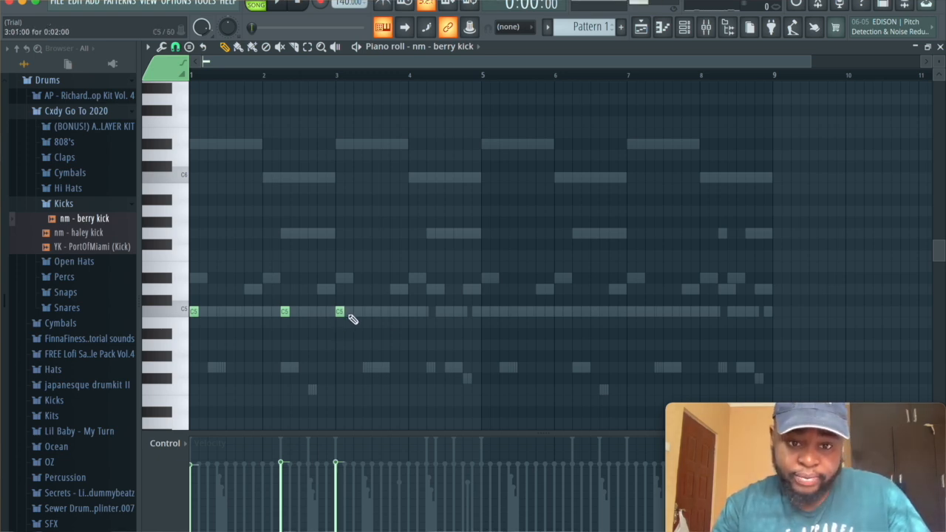
scroll(429, 318, up, 3)
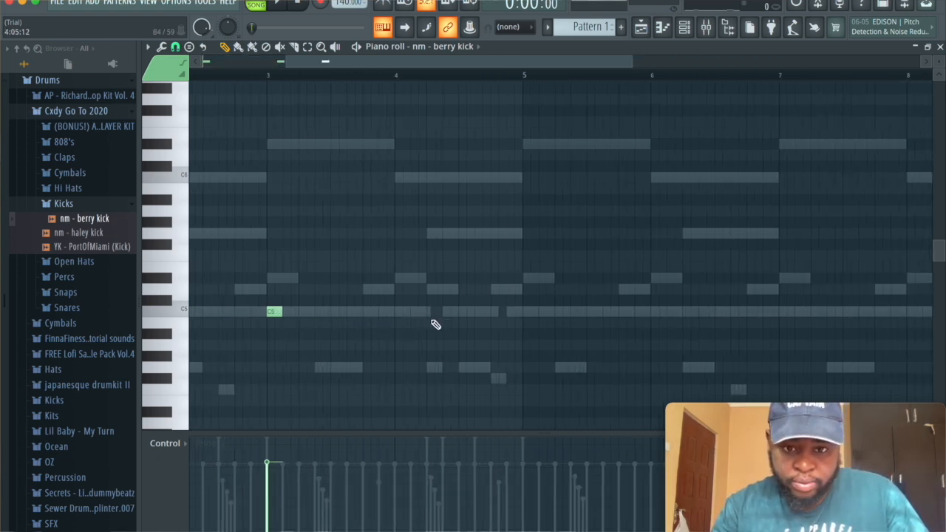
click(432, 314)
click(479, 313)
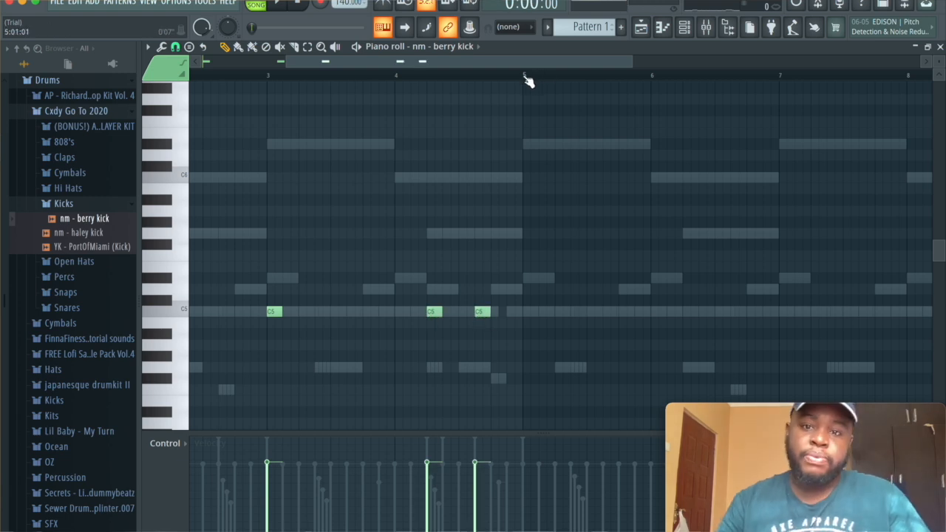
- Duplicate the four-bar kick pattern into bars 5 to 8 and discard the lengths of all kick notes
drag(524, 78, 201, 68)
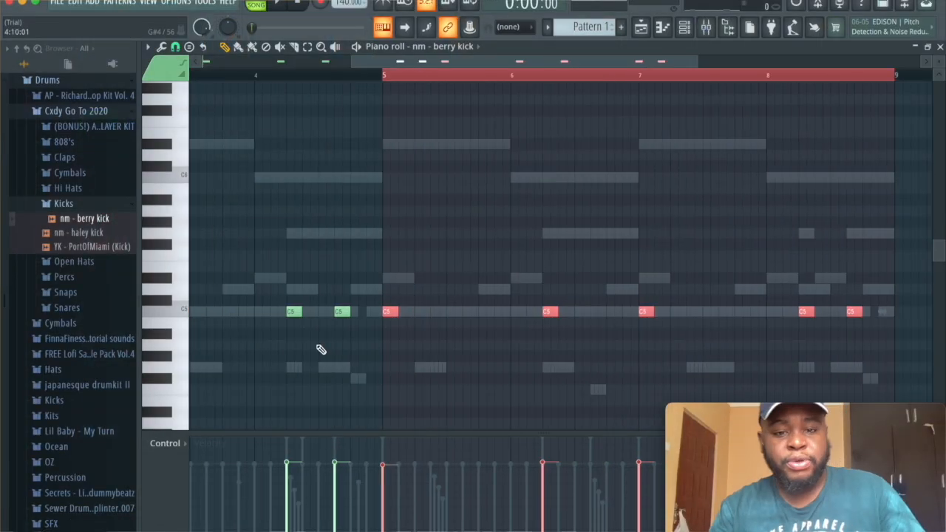
click(319, 214)
right_click(323, 214)
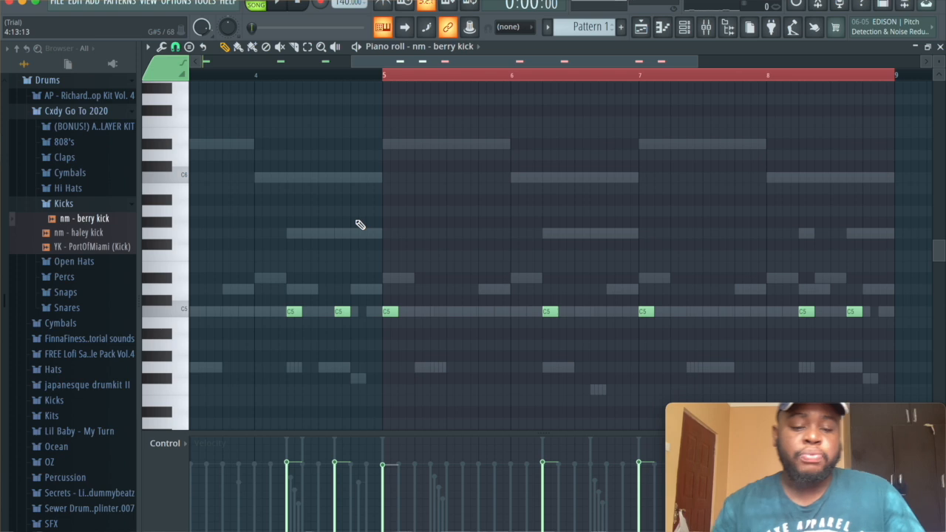
key(shift+d)
- Play back the song from the start to check the kick against the 808
key(space)
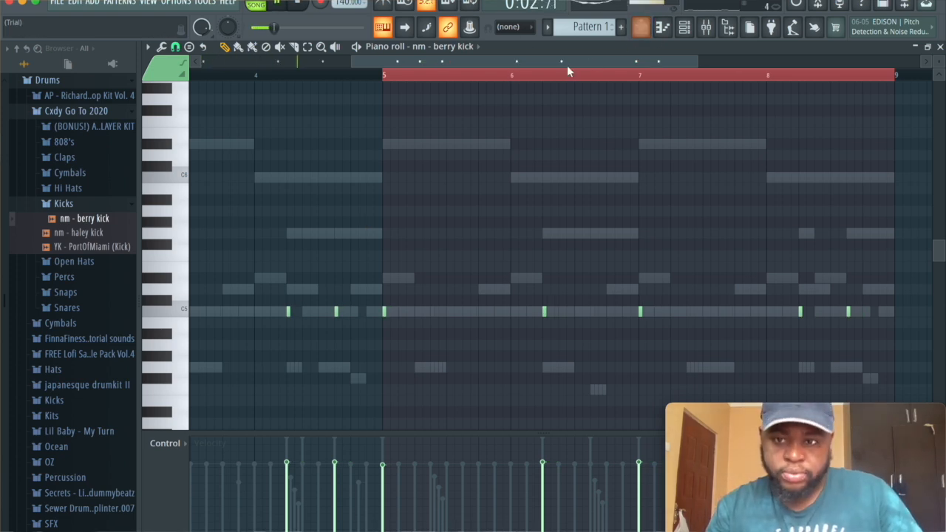
drag(351, 61, 2, 29)
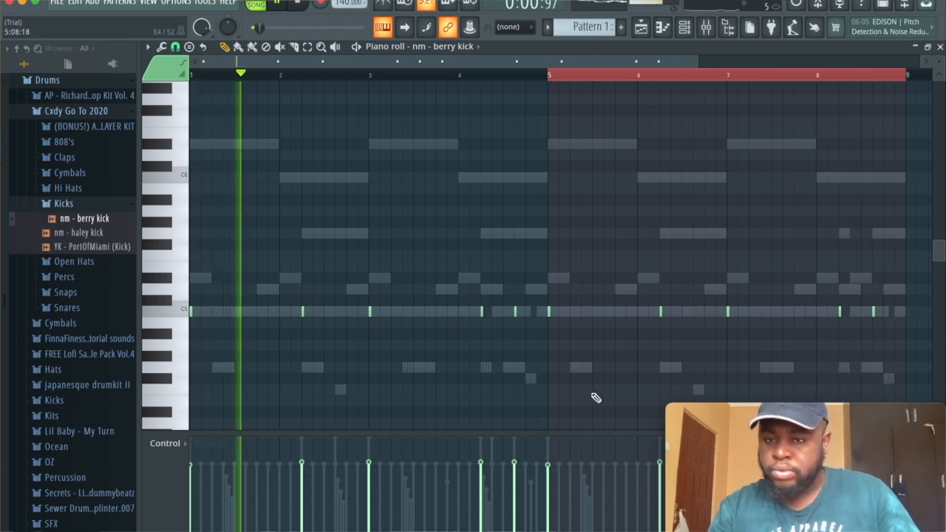
key(space)
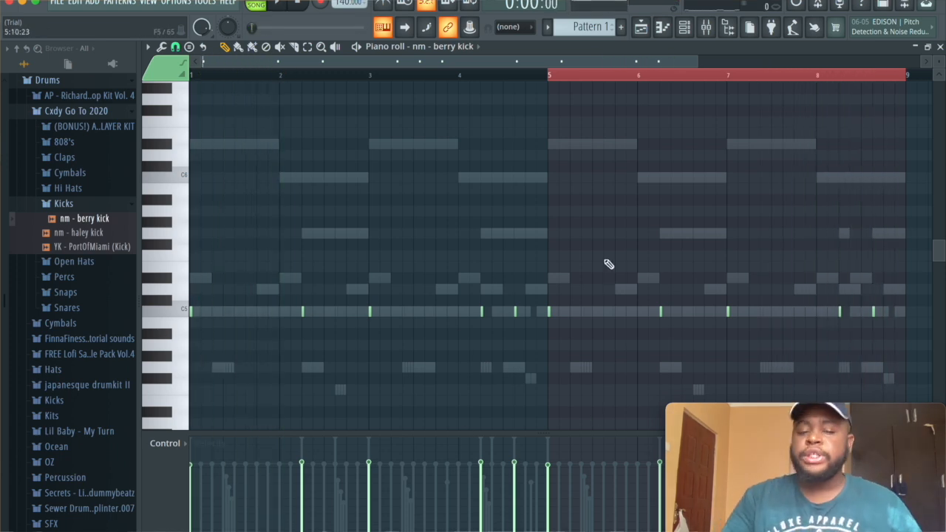